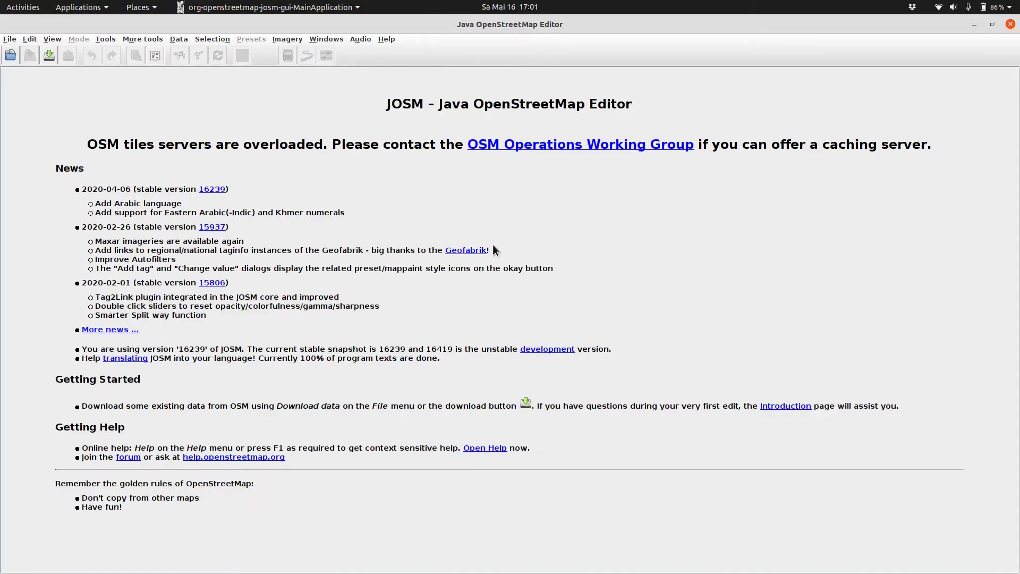
# - Open P Se-O 2.geojson from the tutorial folder as a new layer
pyautogui.click(10, 43)
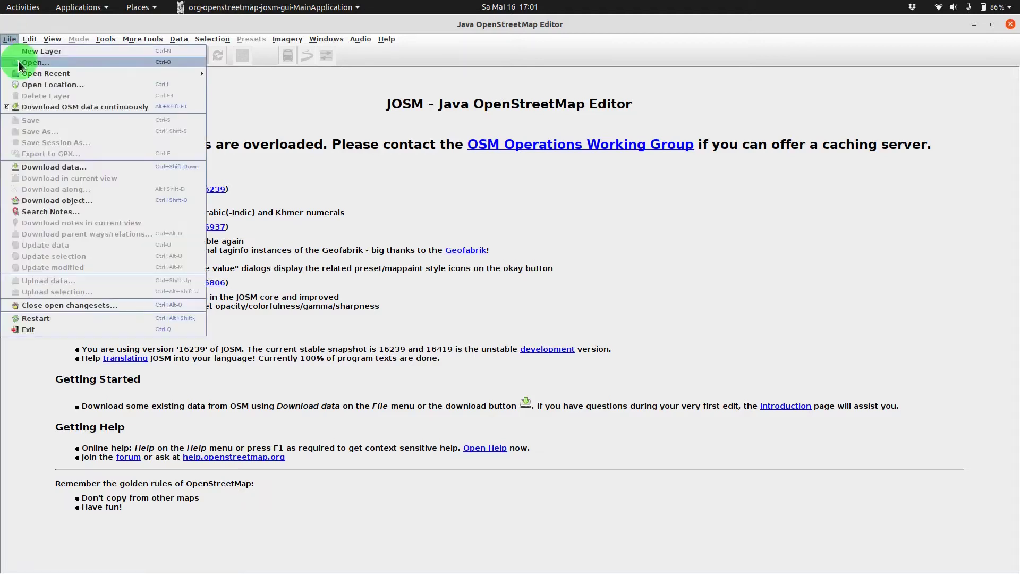
pyautogui.click(19, 63)
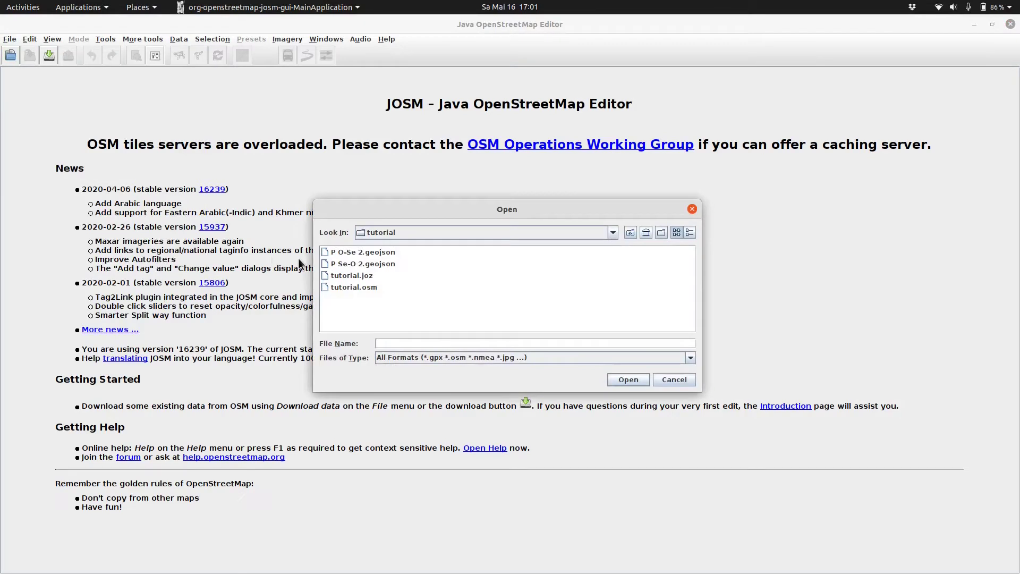
pyautogui.doubleClick(384, 263)
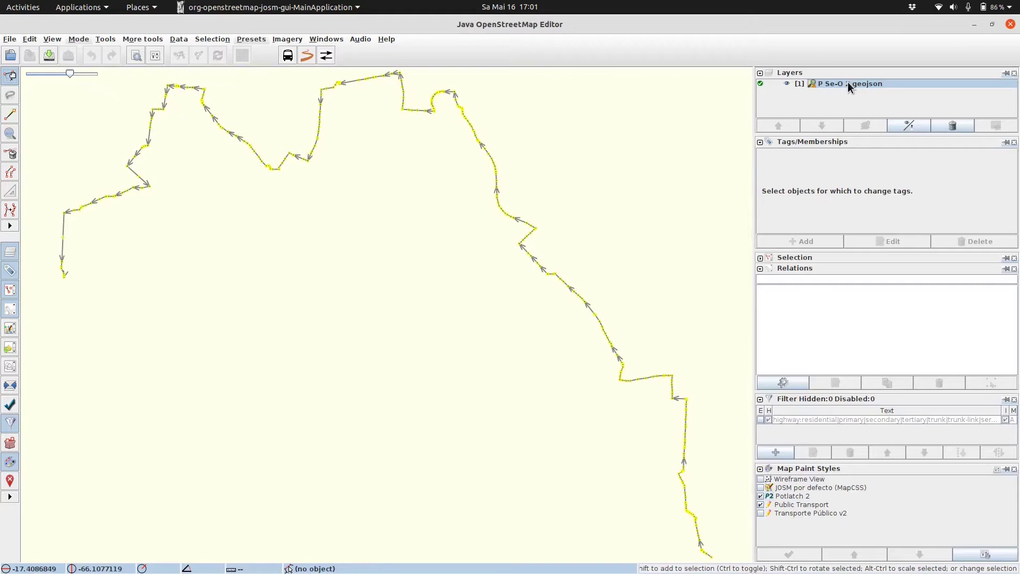
# - Convert the P Se-O 2.geojson layer into a GPX track layer
pyautogui.moveTo(848, 86)
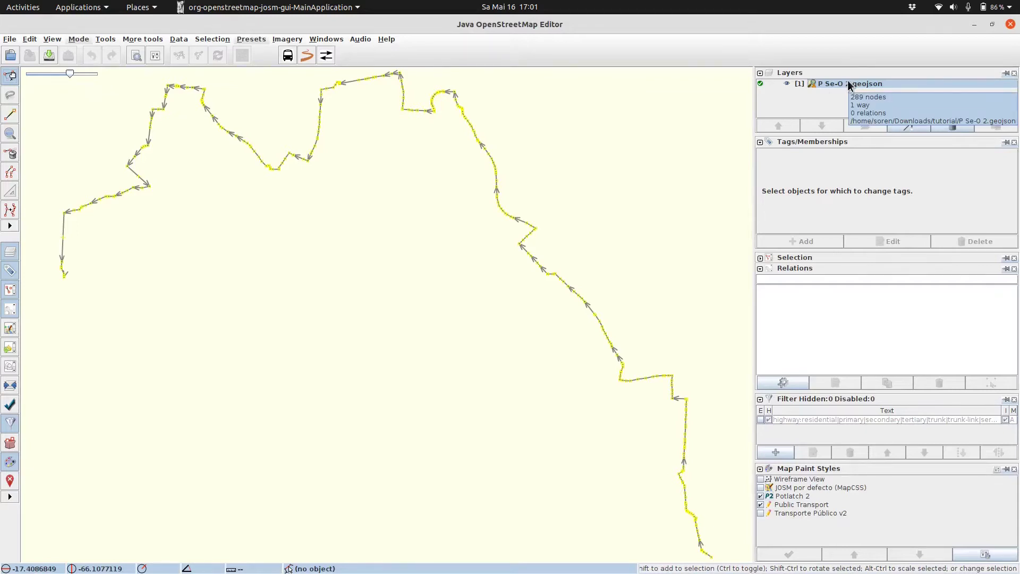
pyautogui.rightClick(848, 84)
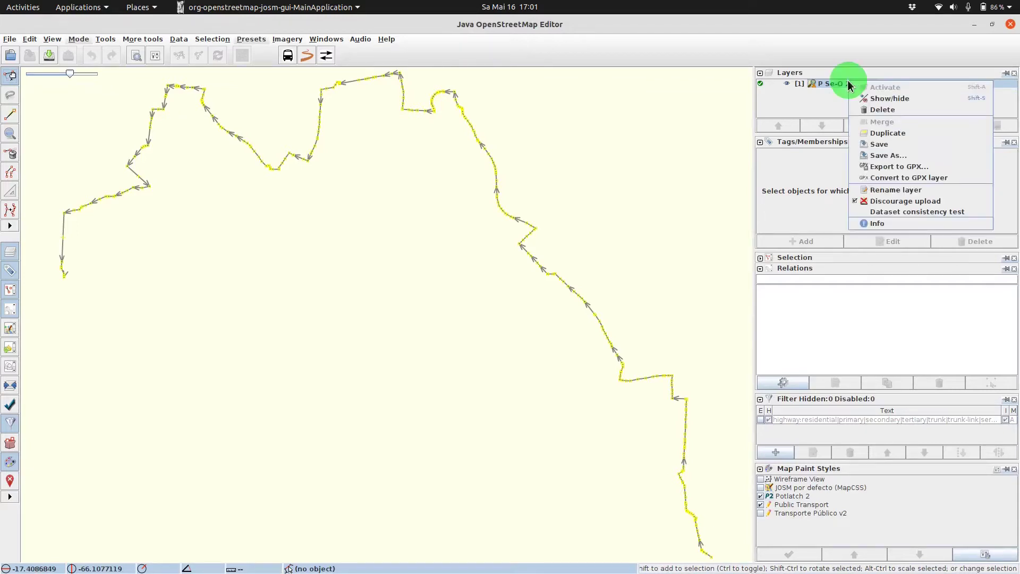
pyautogui.click(901, 177)
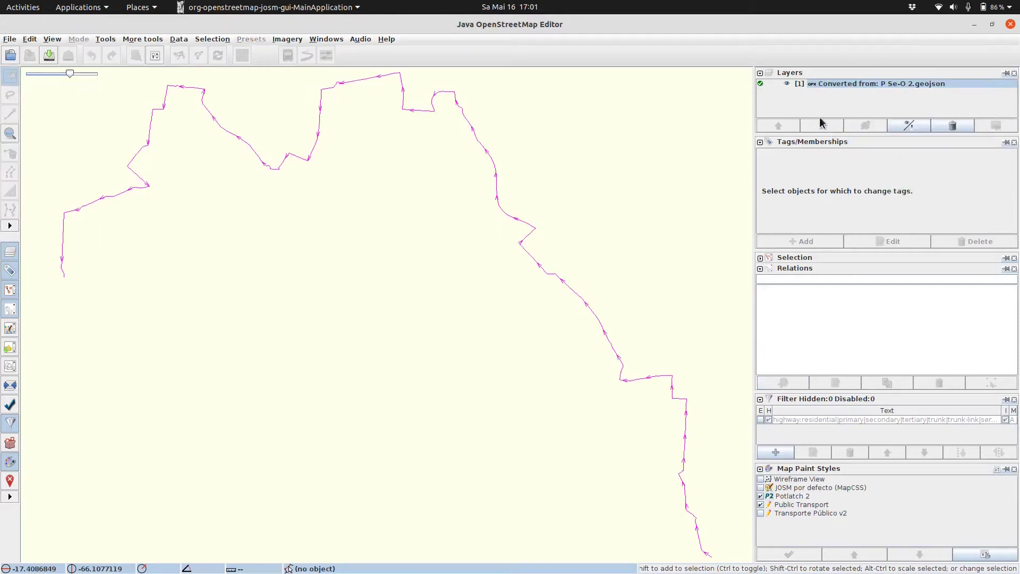
# - Set the converted track's GPX line drawing width to 3 pixels
pyautogui.rightClick(840, 81)
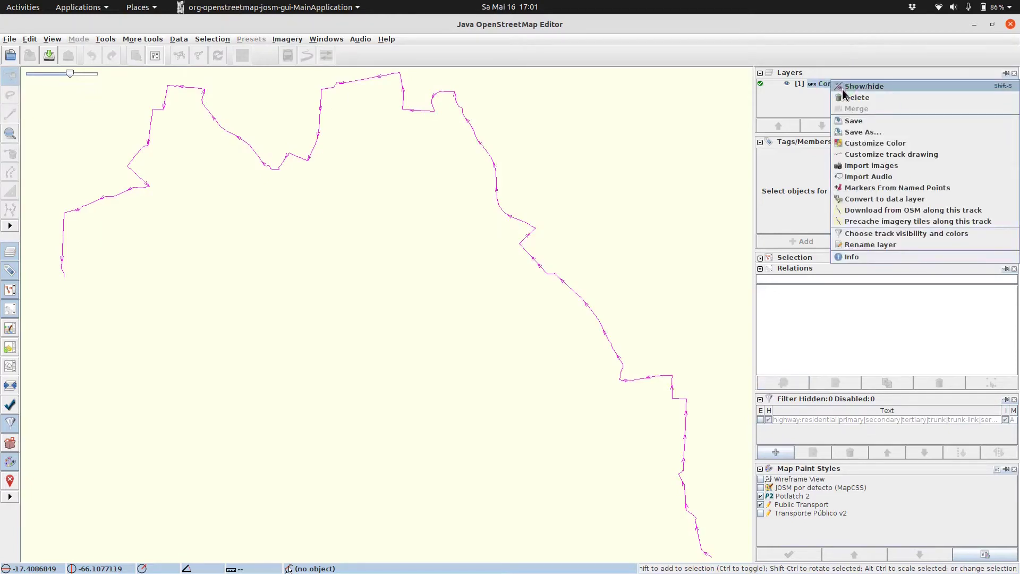
pyautogui.click(871, 154)
pyautogui.click(576, 258)
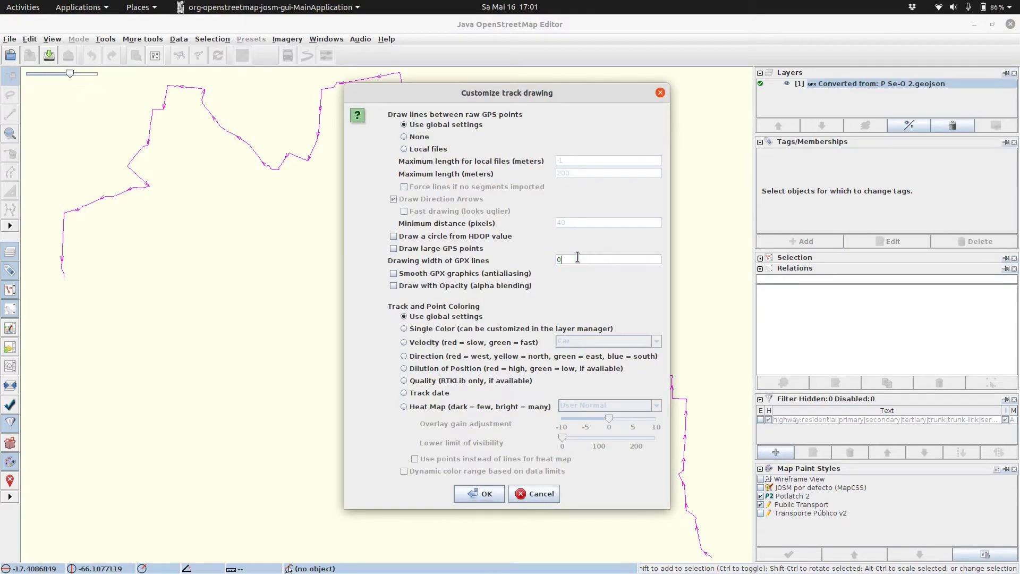
pyautogui.press('BackSpace')
pyautogui.write('3')
pyautogui.click(486, 493)
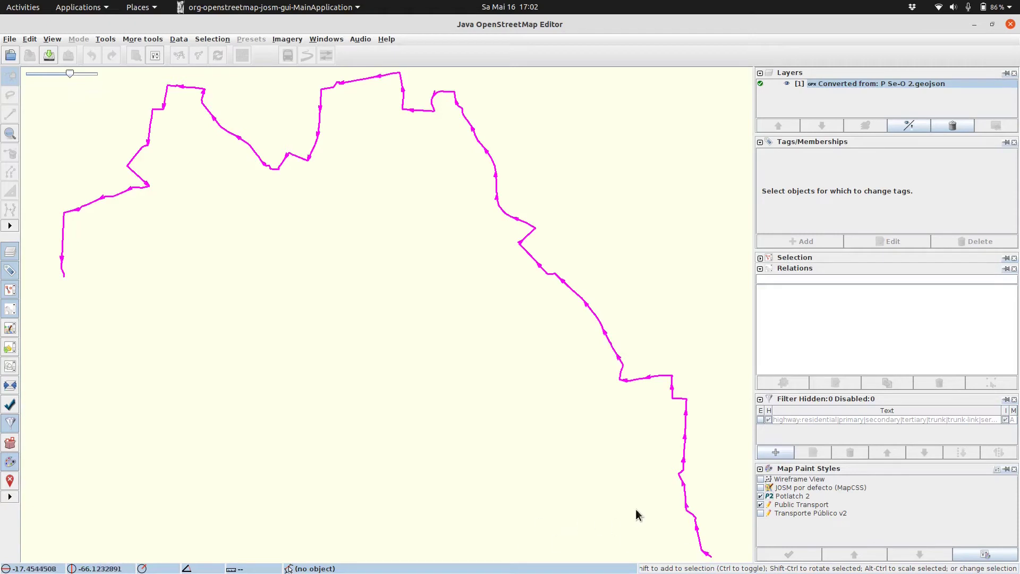
# - Frame the track's end and download its OSM data into Data Layer 1 with Download in current view
pyautogui.moveTo(635, 509); pyautogui.dragTo(426, 311)
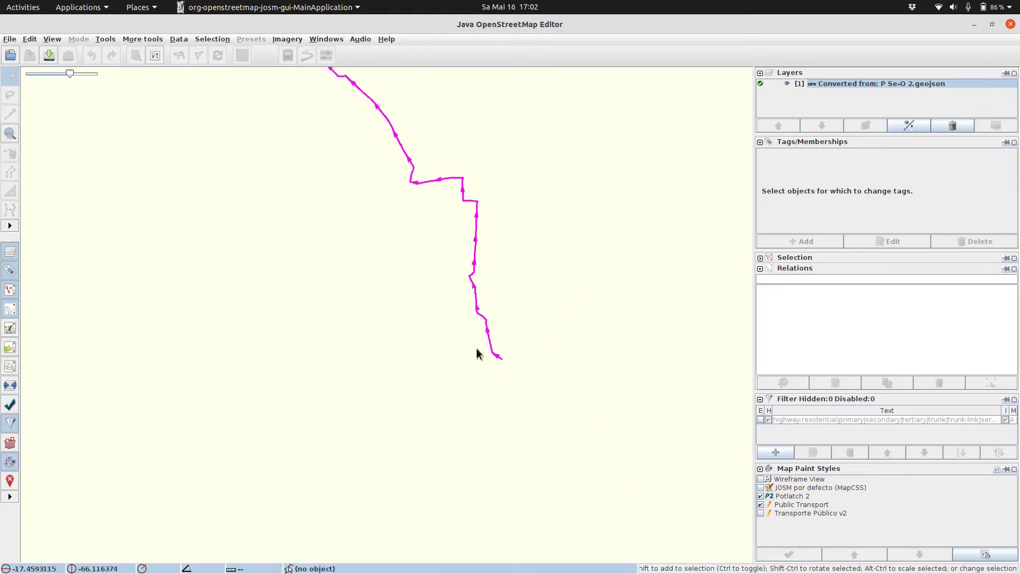
pyautogui.moveTo(514, 370); pyautogui.dragTo(478, 357)
pyautogui.scroll(-2, 460, 344)
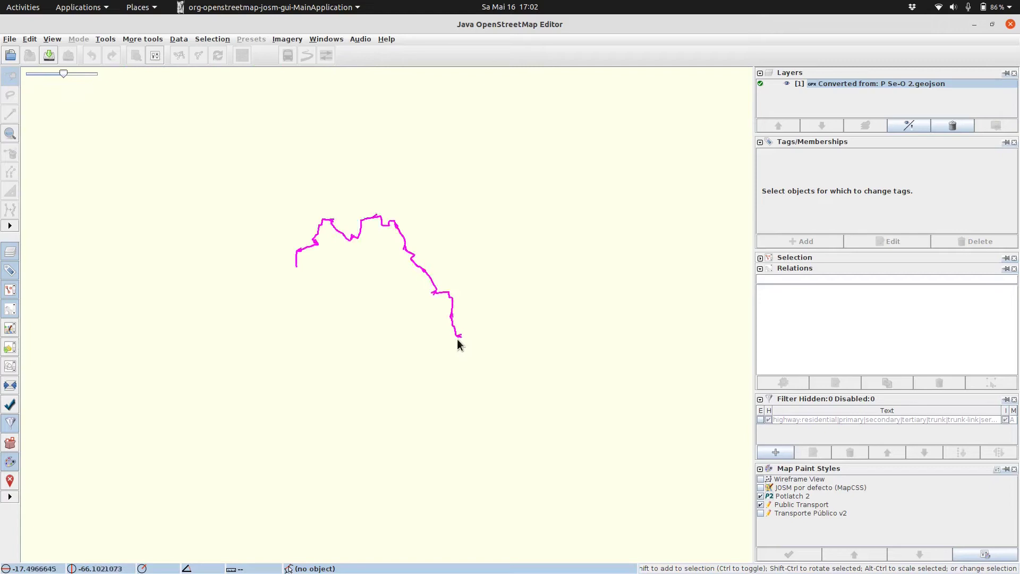
pyautogui.scroll(2, 460, 343)
pyautogui.scroll(2, 401, 326)
pyautogui.scroll(2, 369, 269)
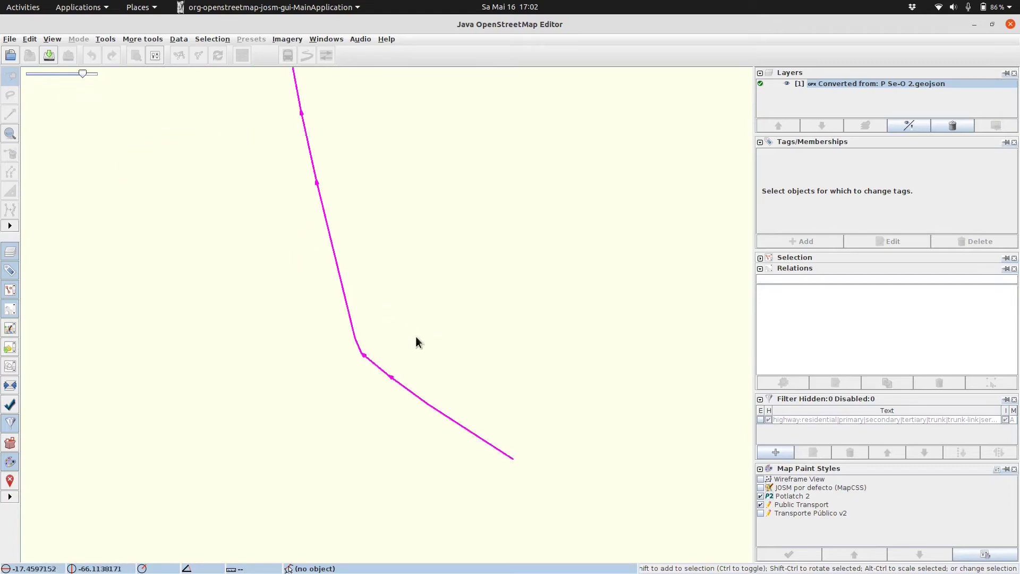
pyautogui.moveTo(426, 459); pyautogui.dragTo(403, 359)
pyautogui.scroll(4, 404, 365)
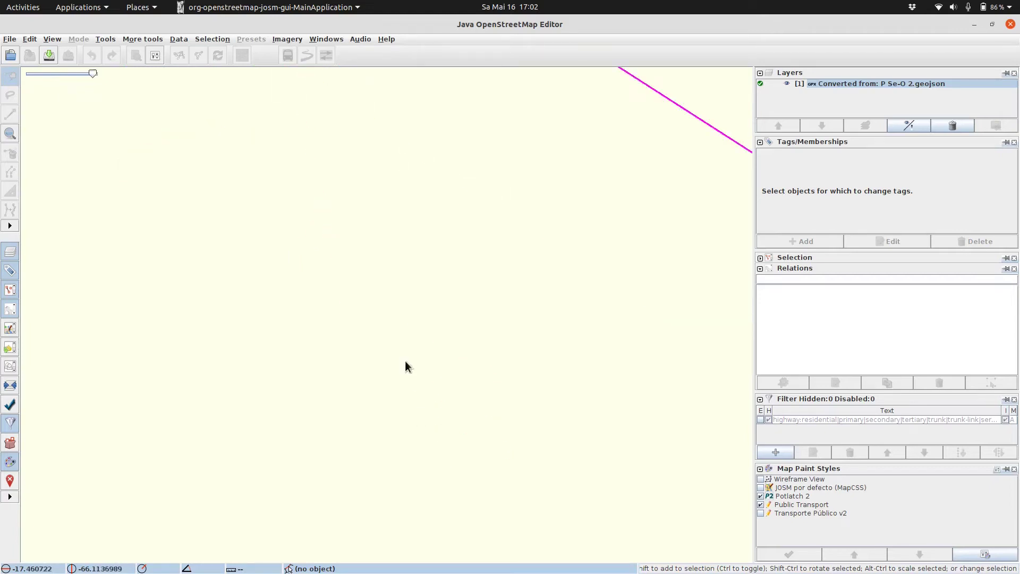
pyautogui.scroll(-2, 404, 365)
pyautogui.moveTo(483, 357); pyautogui.dragTo(389, 303)
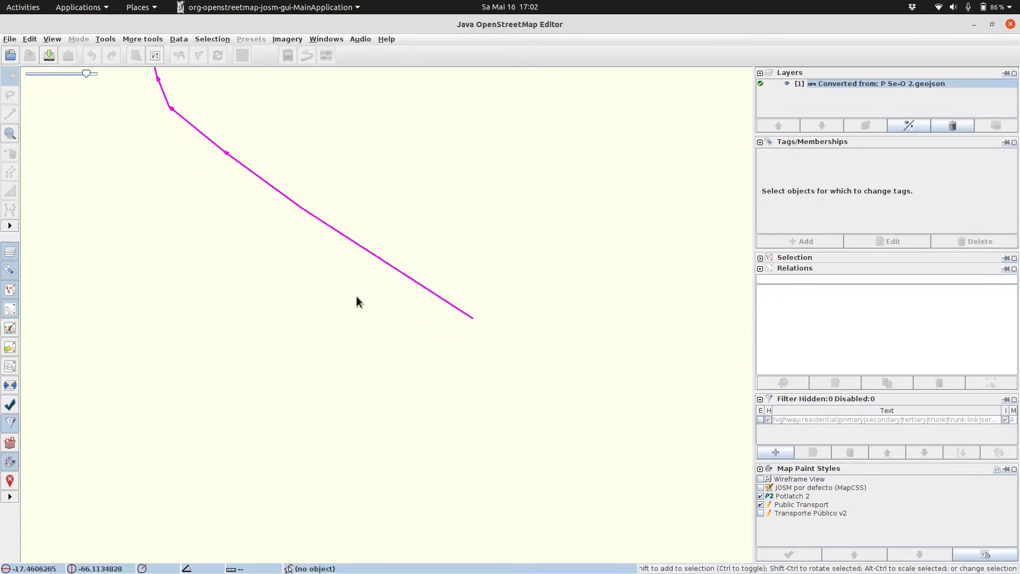
pyautogui.click(10, 40)
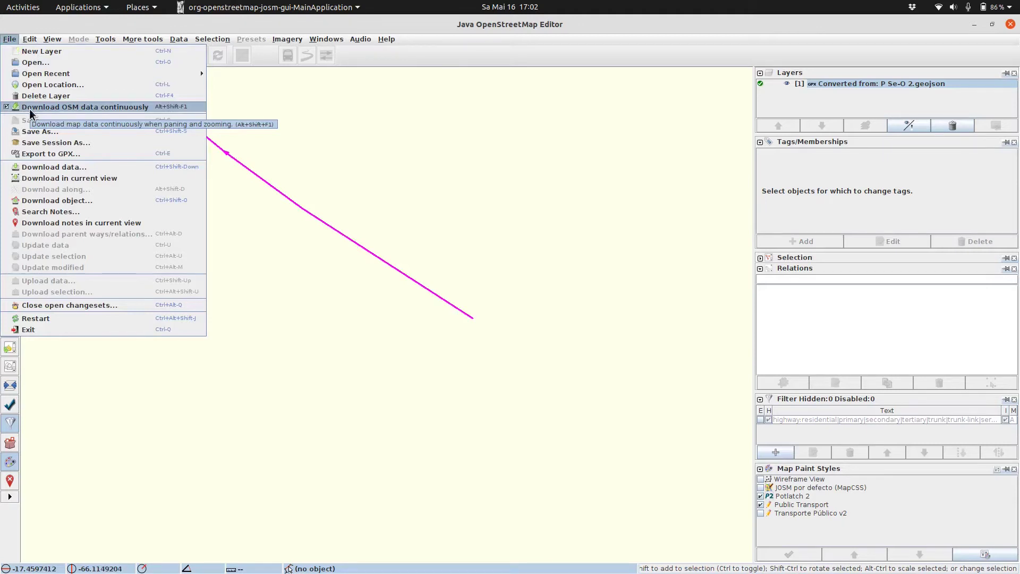
pyautogui.click(36, 178)
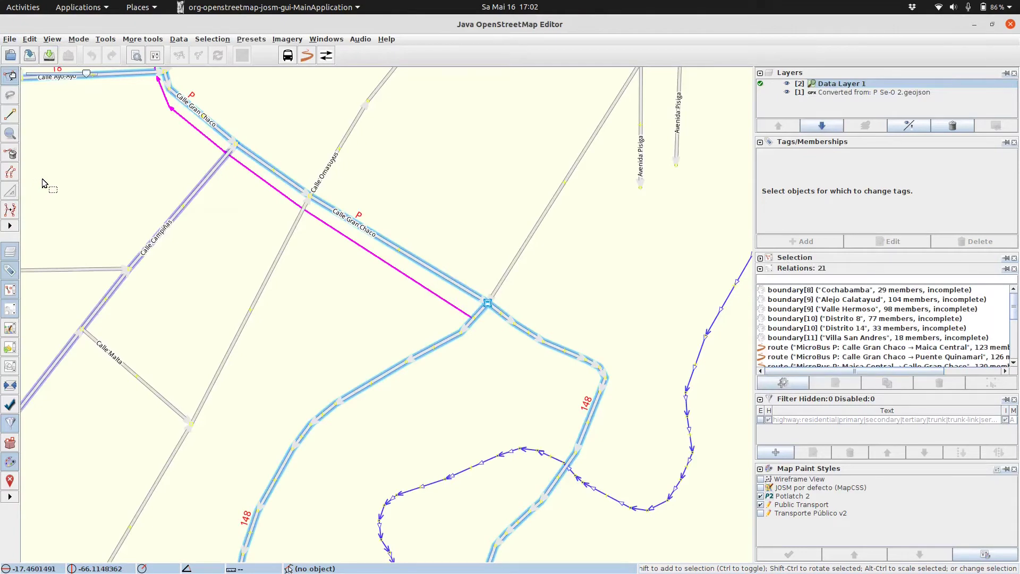
# - Create a bus route relation, ref P, from Calle Gran Chaco to Puente Quinamari
pyautogui.click(307, 56)
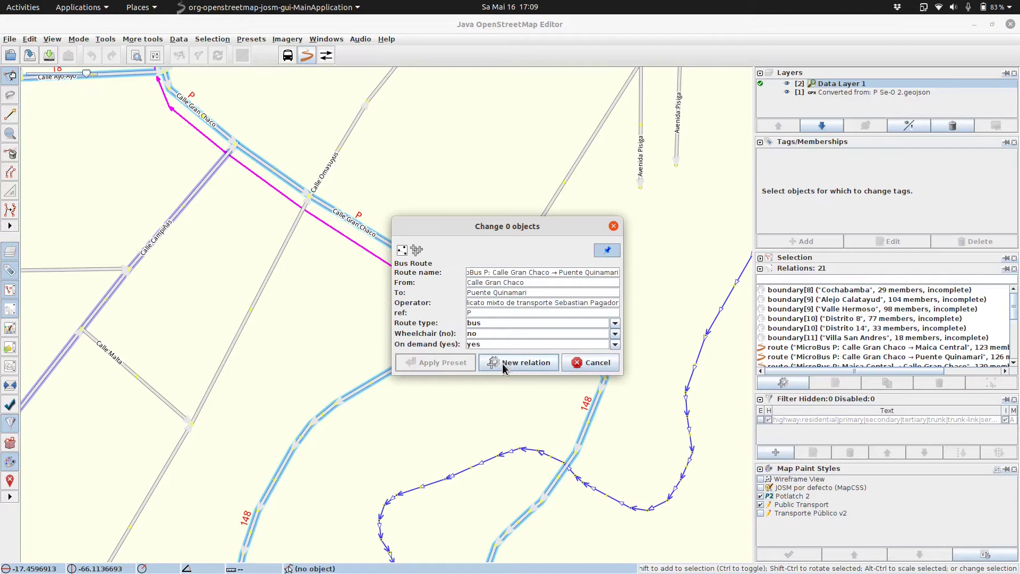
pyautogui.click(514, 362)
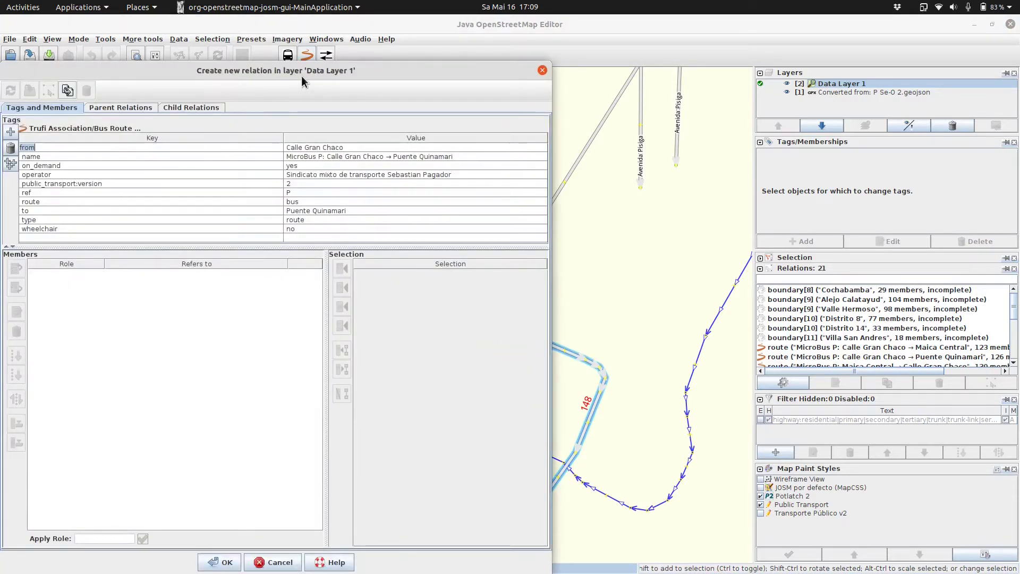
pyautogui.moveTo(312, 70); pyautogui.dragTo(122, 58)
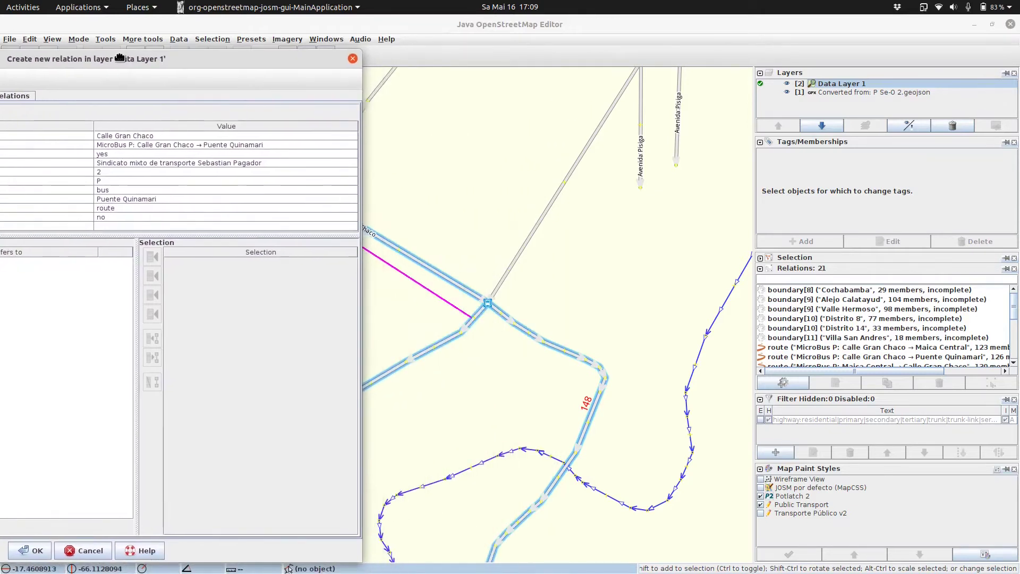
# - Select the two Calle Gran Chaco ways and bring the relation editor back into view
pyautogui.click(448, 282)
pyautogui.moveTo(394, 187); pyautogui.dragTo(577, 307)
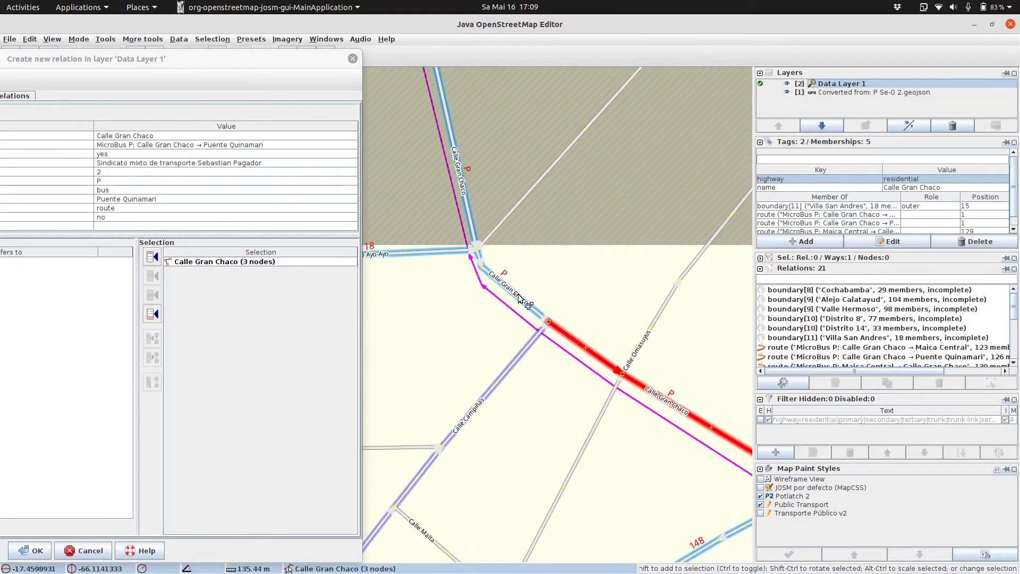
pyautogui.keyDown('shift'); pyautogui.click(532, 313); pyautogui.keyUp('shift')
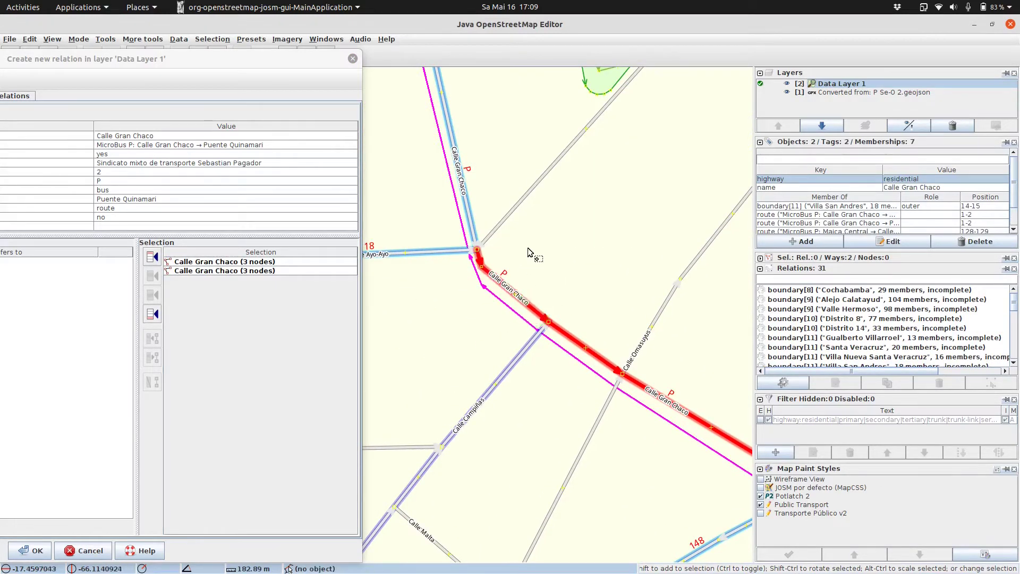
pyautogui.moveTo(529, 250); pyautogui.dragTo(599, 380)
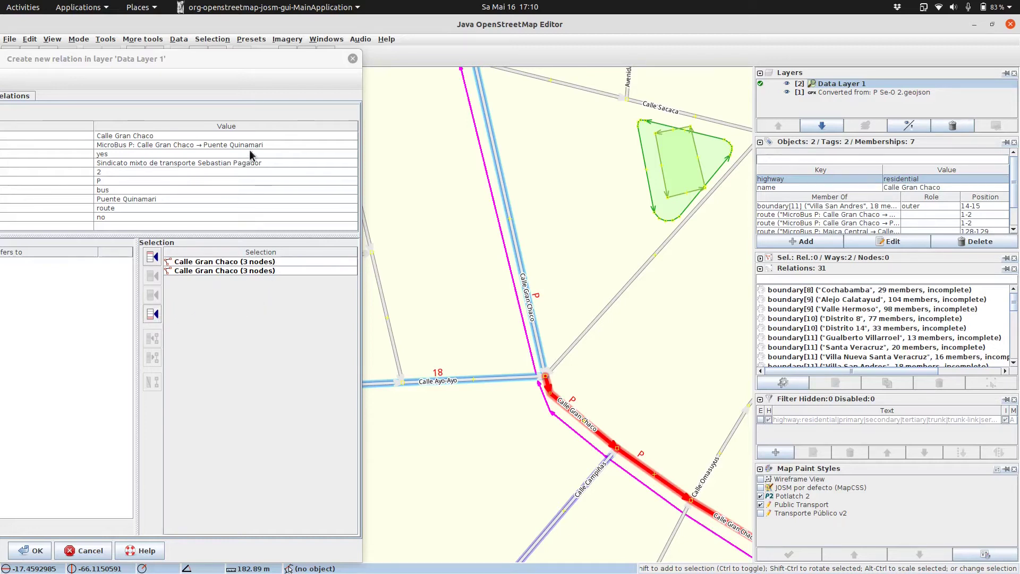
pyautogui.click(246, 59)
pyautogui.moveTo(246, 59); pyautogui.dragTo(416, 71)
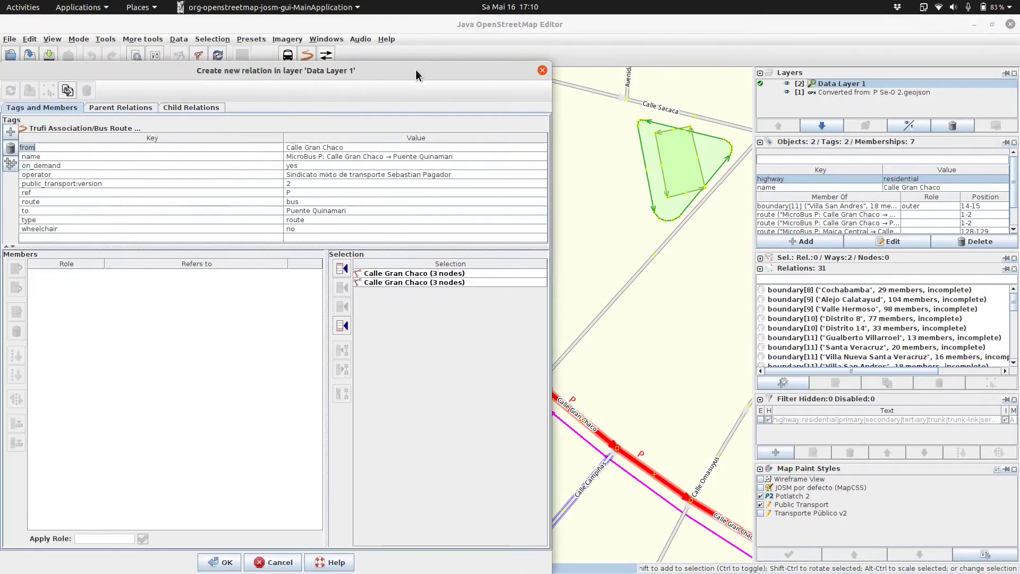
pyautogui.click(415, 71)
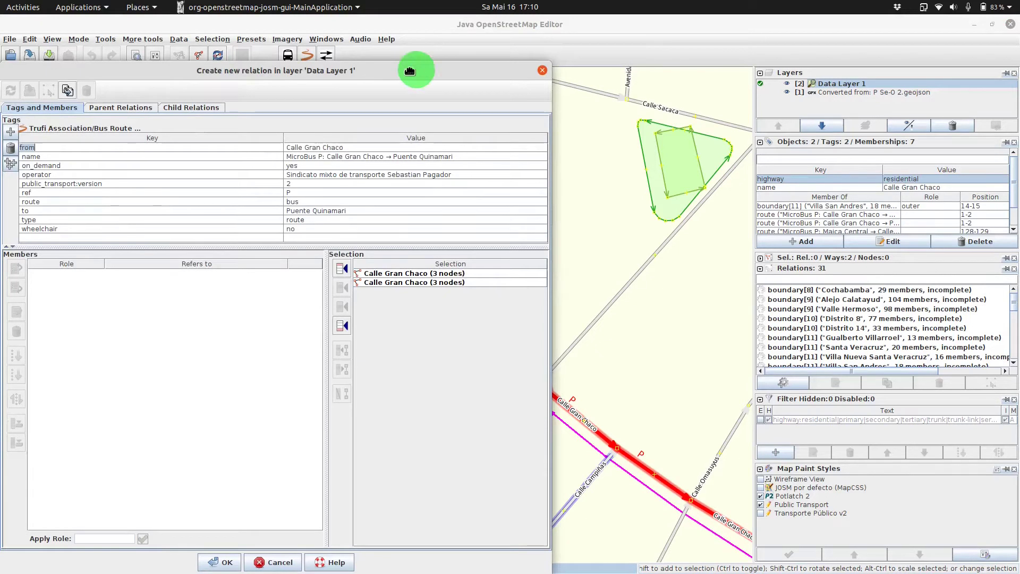
# - Insert the two selected Calle Gran Chaco ways before the first relation member
pyautogui.click(344, 272)
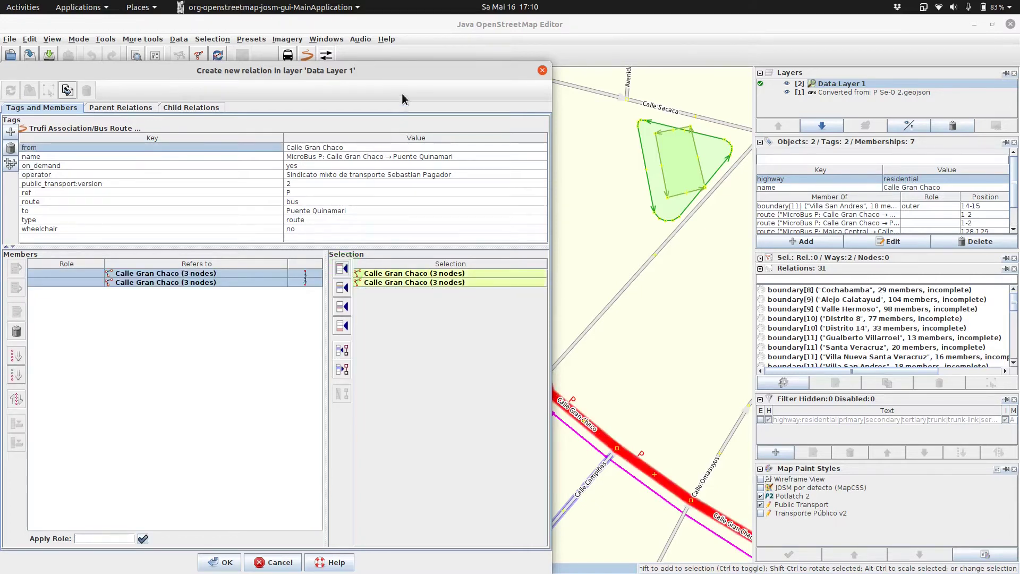
pyautogui.moveTo(424, 69); pyautogui.dragTo(298, 69)
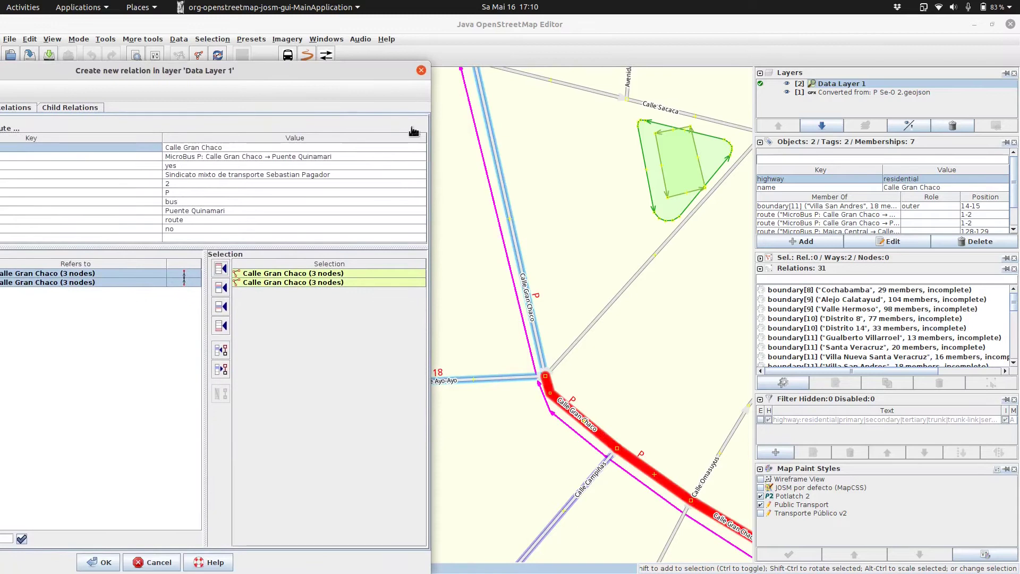
pyautogui.click(578, 238)
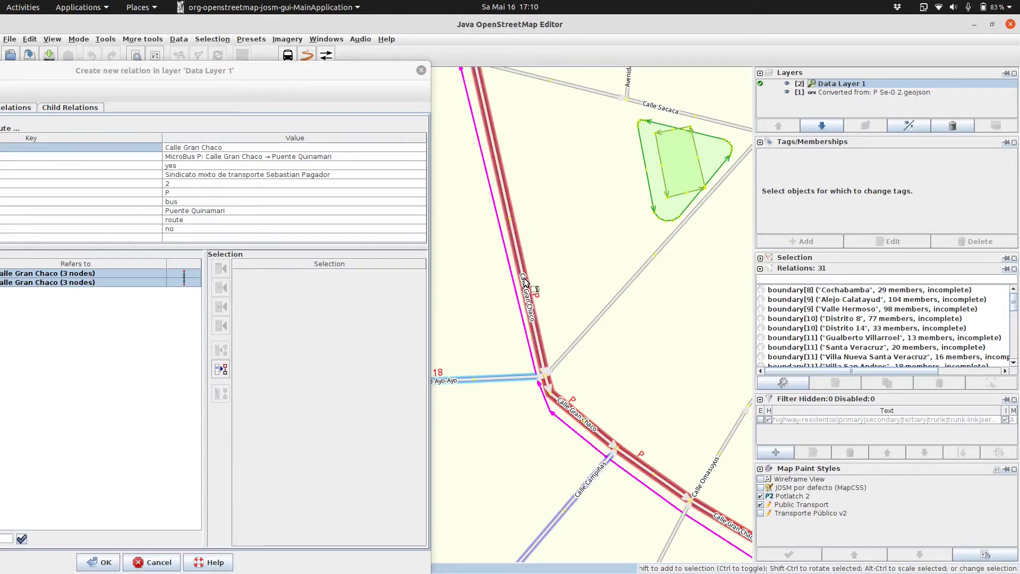
# - Select the next four Calle Gran Chaco ways heading north toward Avenida Omereque
pyautogui.click(523, 278)
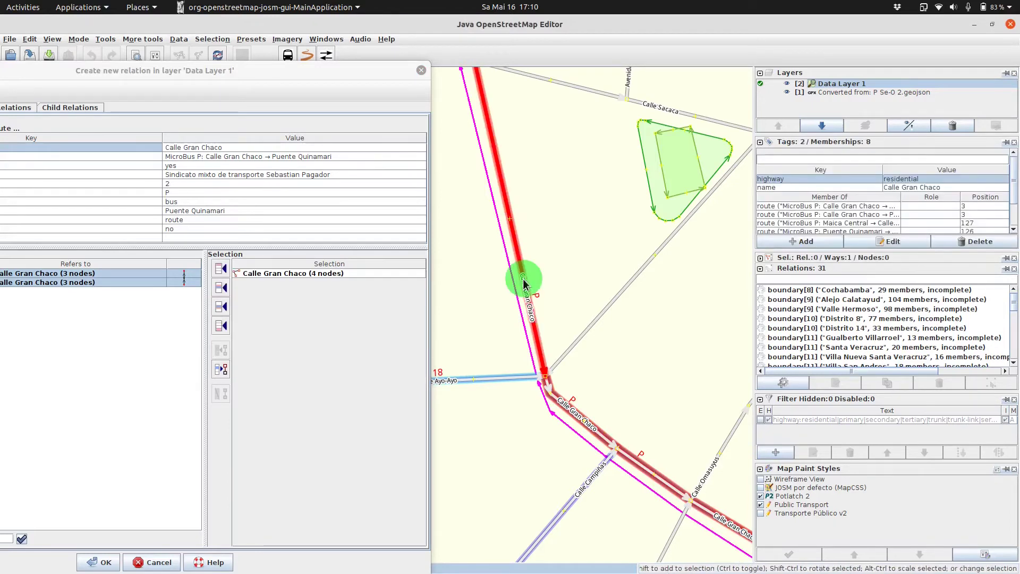
pyautogui.moveTo(548, 206); pyautogui.dragTo(626, 416)
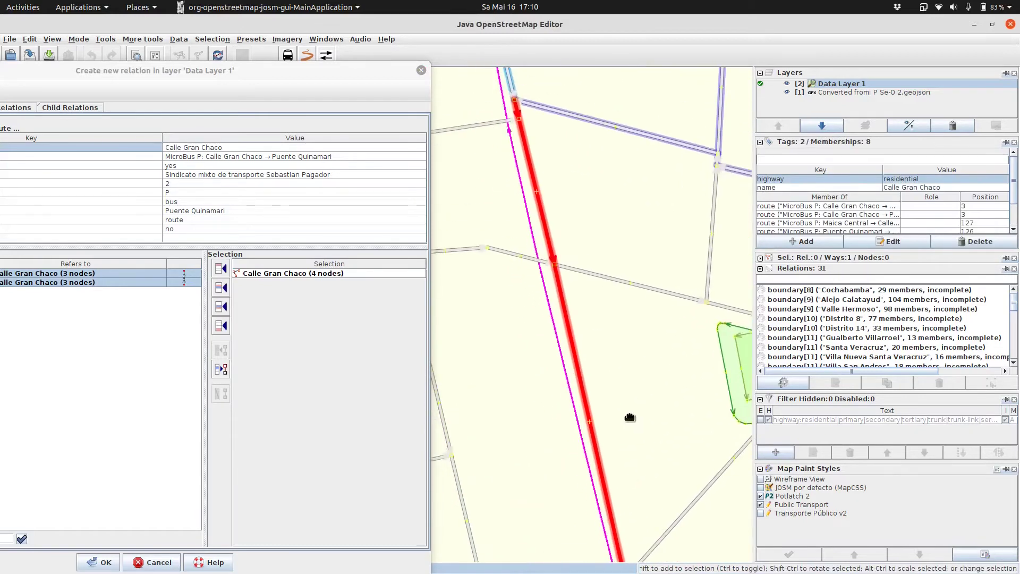
pyautogui.moveTo(602, 245); pyautogui.dragTo(593, 299)
pyautogui.keyDown('shift'); pyautogui.click(574, 292); pyautogui.keyUp('shift')
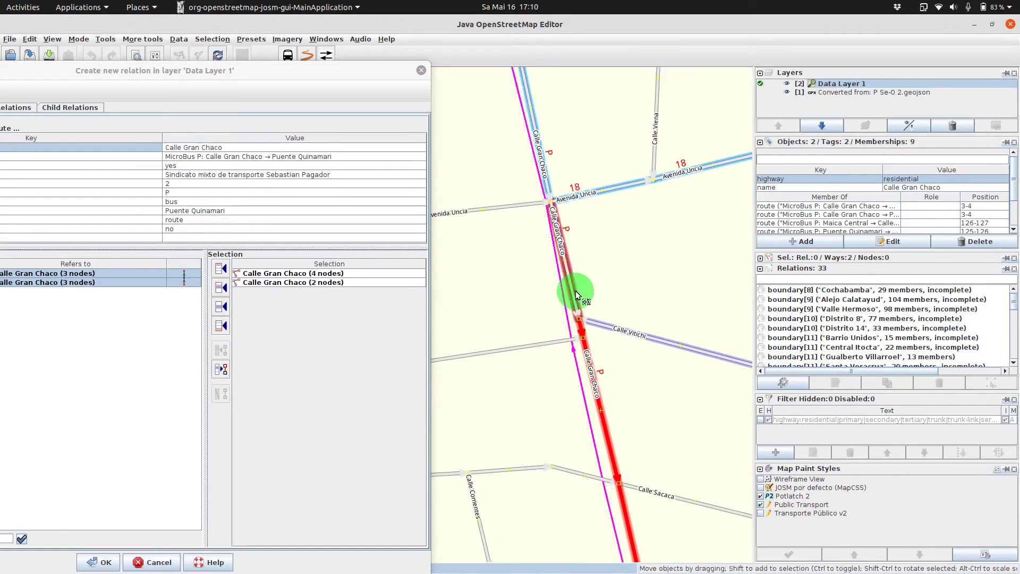
pyautogui.keyDown('shift'); pyautogui.click(579, 260); pyautogui.keyUp('shift')
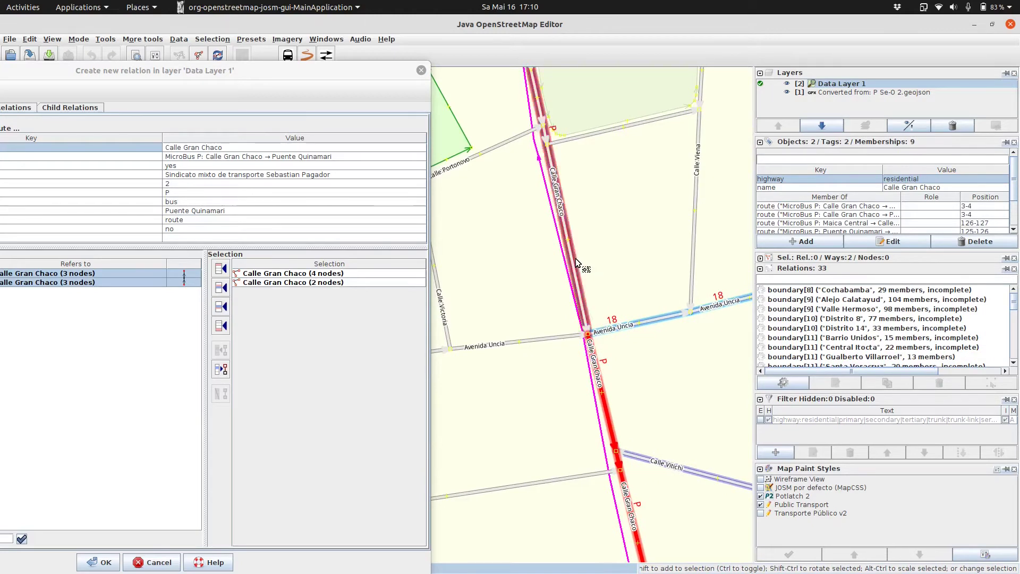
pyautogui.moveTo(587, 200); pyautogui.dragTo(590, 437)
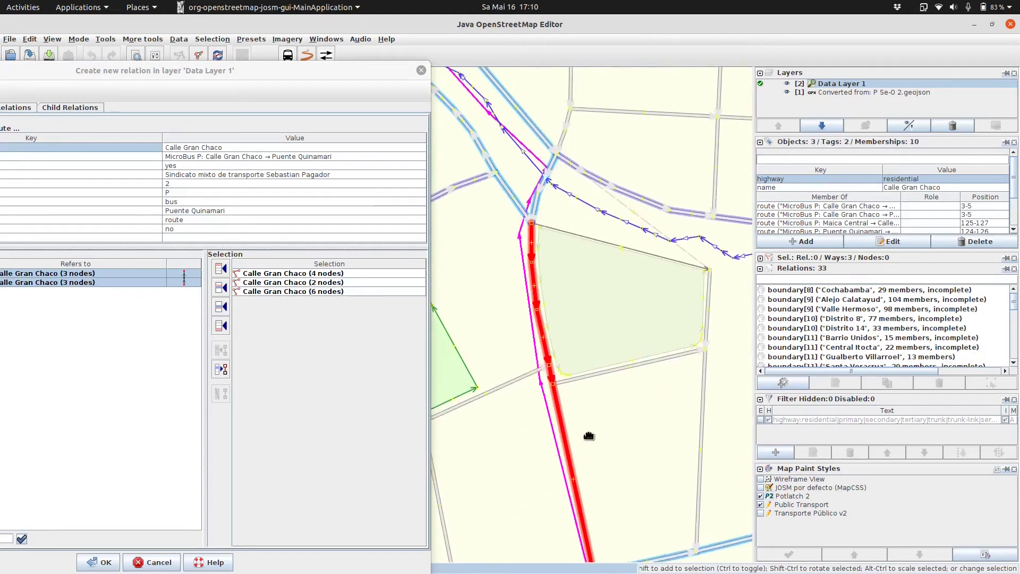
pyautogui.keyDown('shift'); pyautogui.click(542, 197); pyautogui.keyUp('shift')
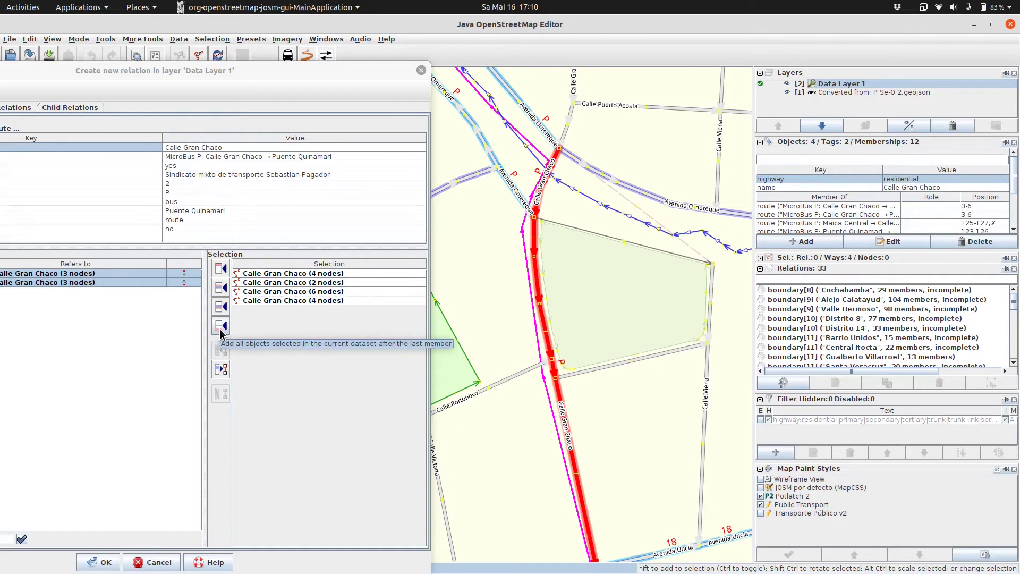
# - Append the four selected Calle Gran Chaco ways after the route's last member
pyautogui.click(221, 327)
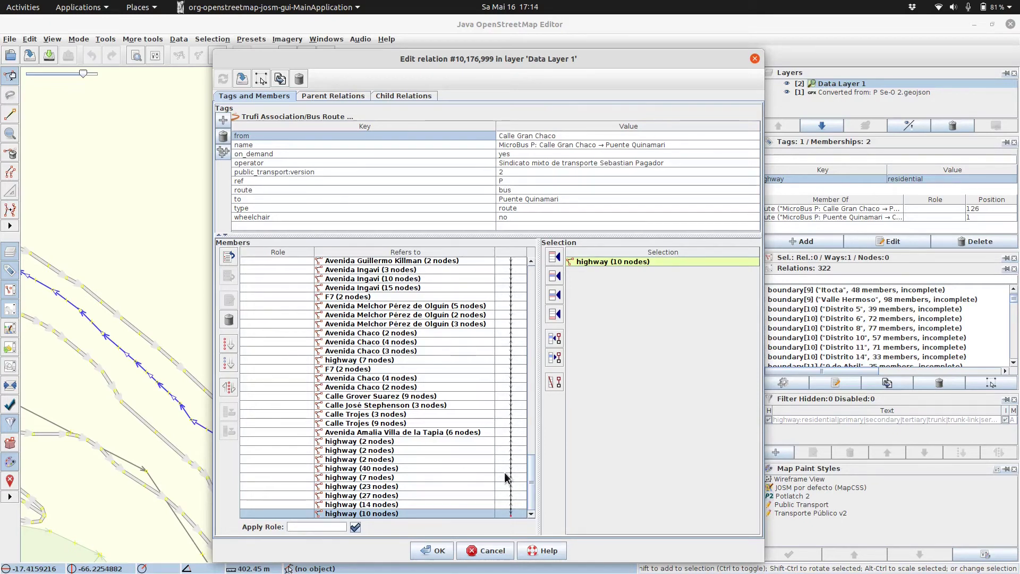
# - Find the unconnected Tiendas de Carne (7 nodes) member and zoom the map to that building
pyautogui.scroll(10, 504, 476)
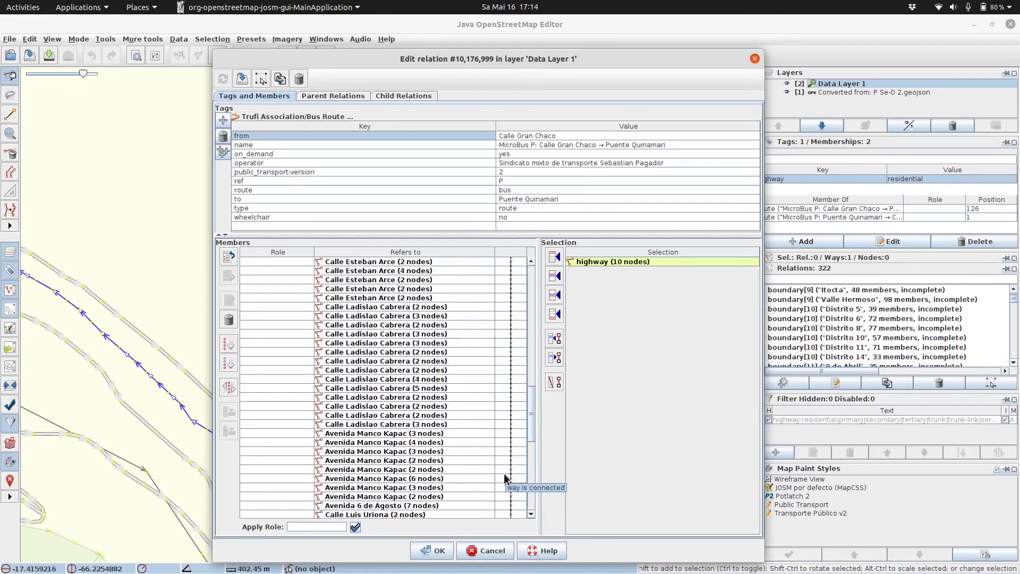
pyautogui.scroll(6, 504, 477)
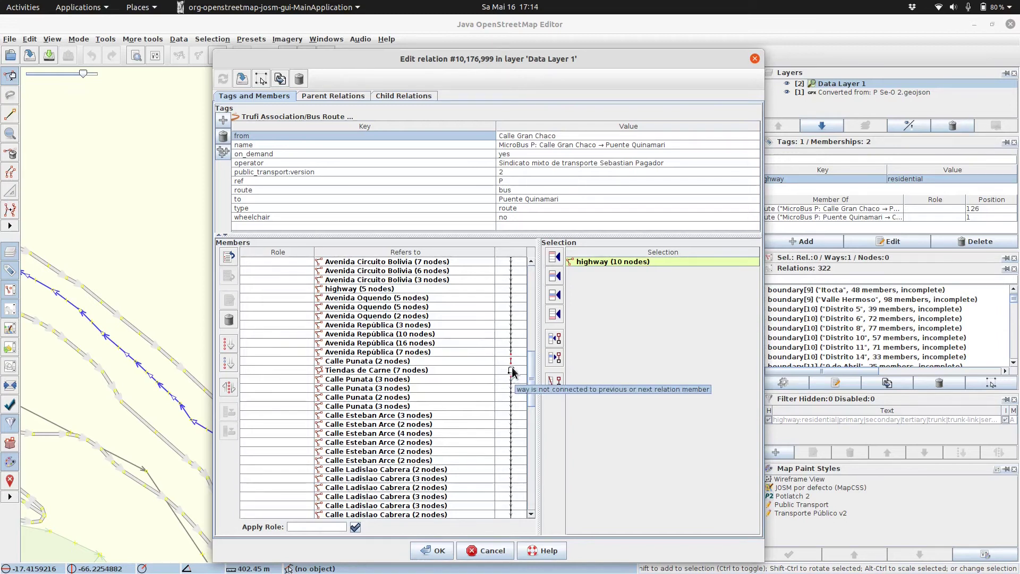
pyautogui.click(389, 372)
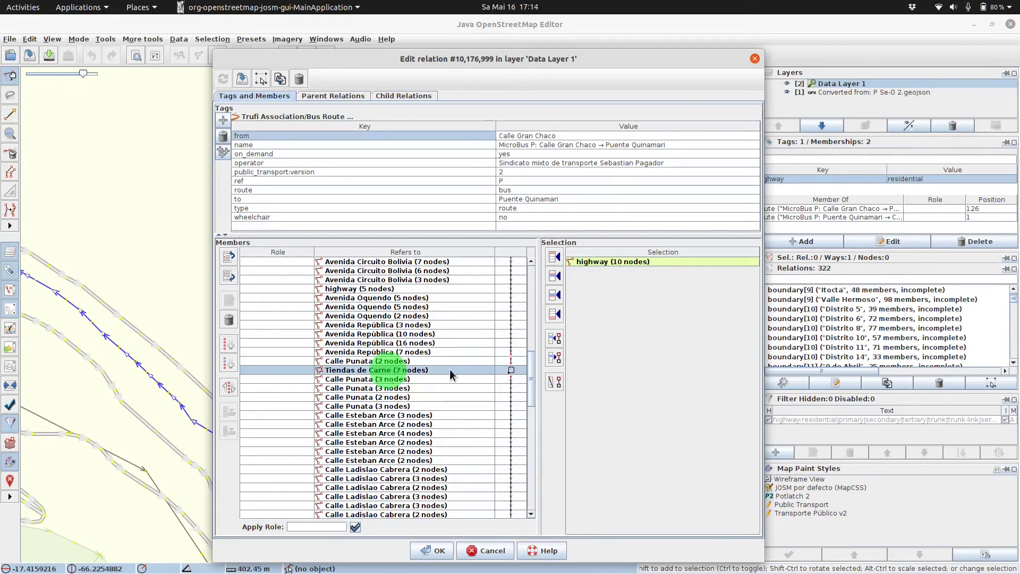
pyautogui.rightClick(439, 372)
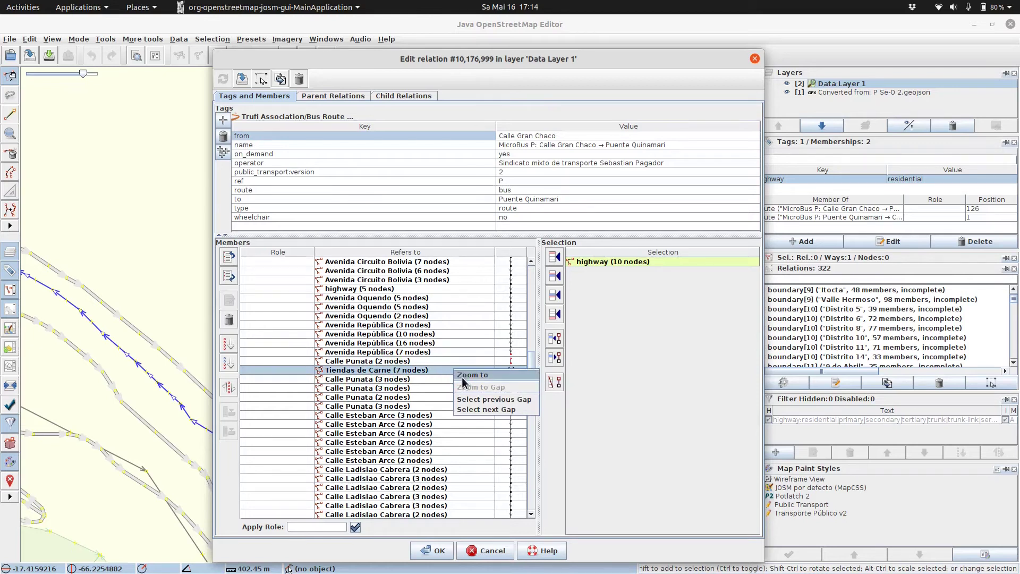
pyautogui.click(445, 372)
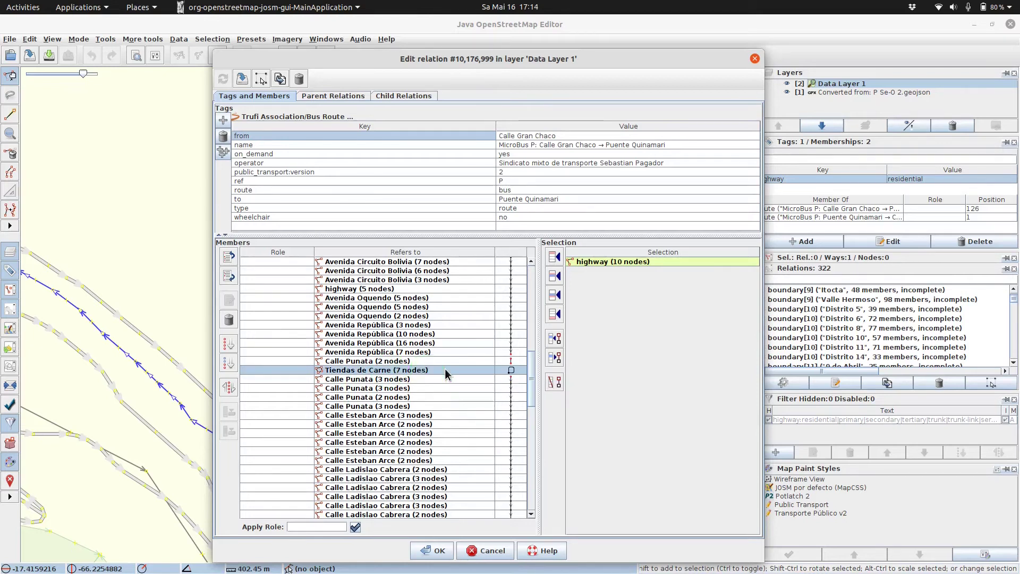
pyautogui.rightClick(445, 372)
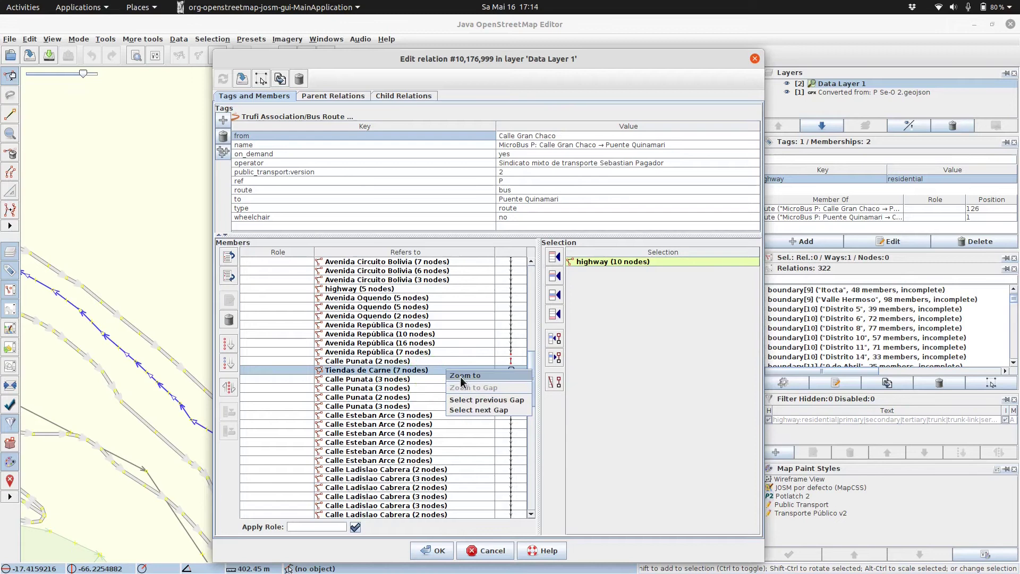
pyautogui.click(469, 377)
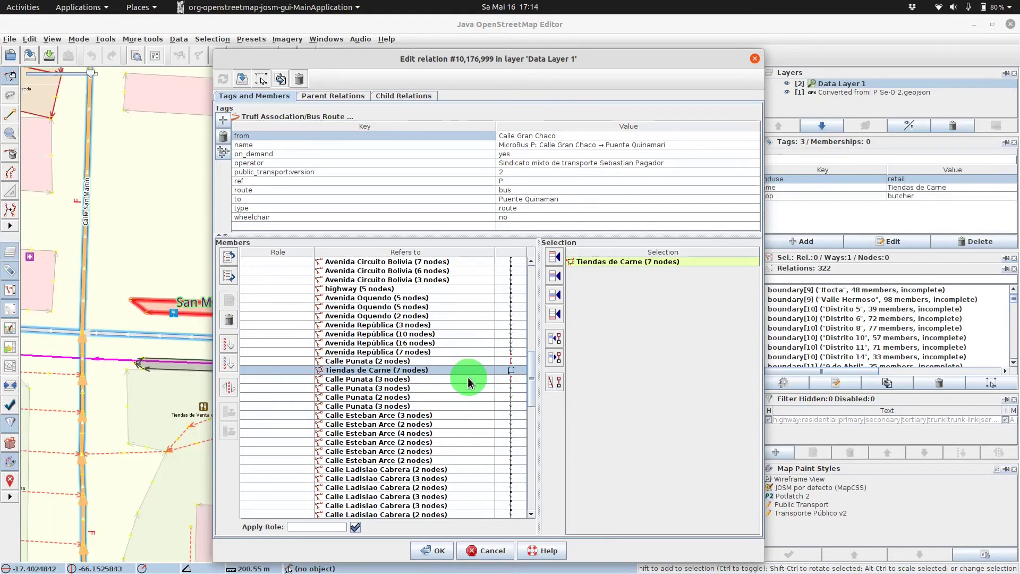
pyautogui.moveTo(492, 57); pyautogui.dragTo(698, 54)
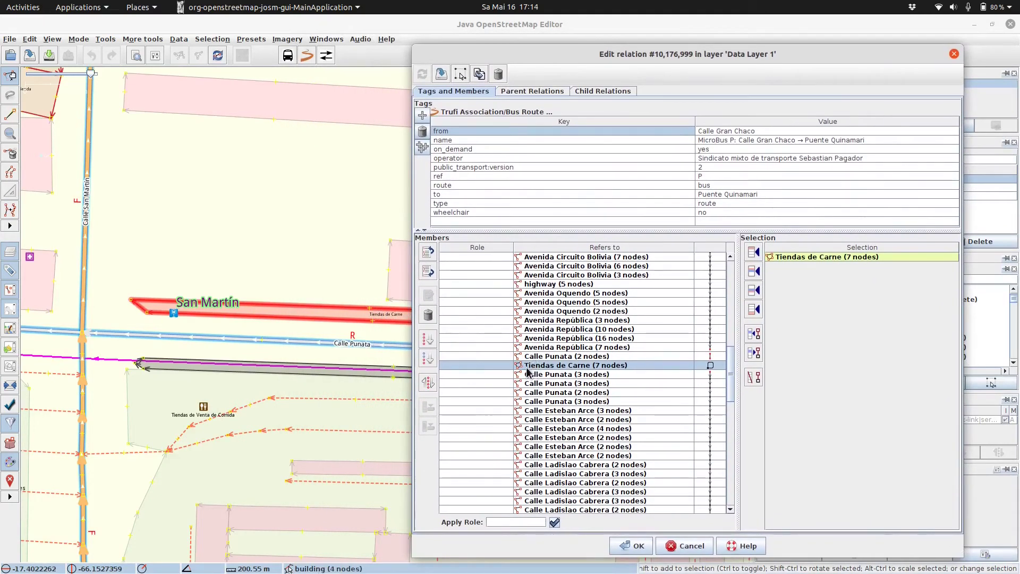
# - Remove the Tiendas de Carne building from the route's members
pyautogui.click(428, 316)
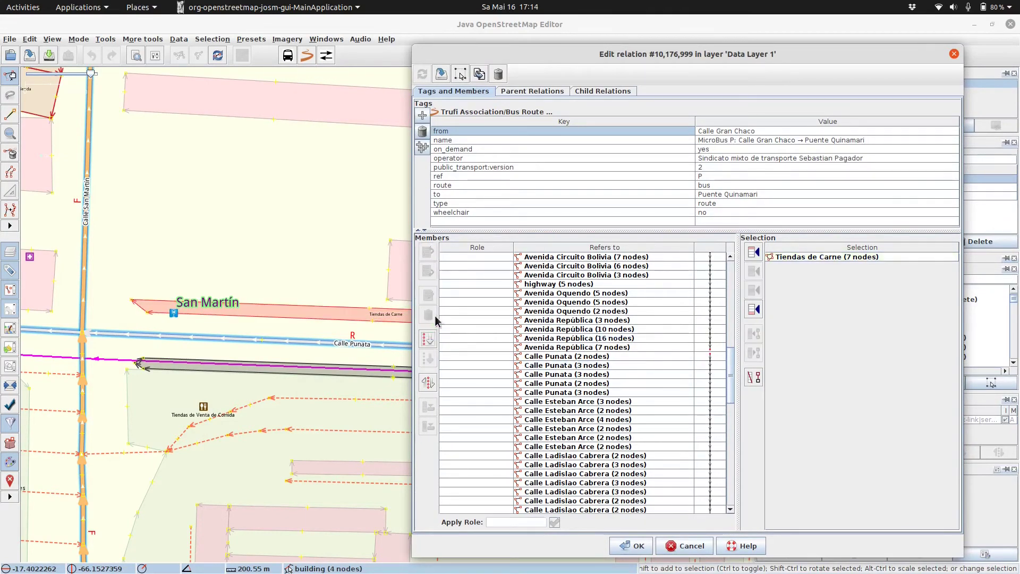
pyautogui.click(712, 353)
pyautogui.click(712, 354)
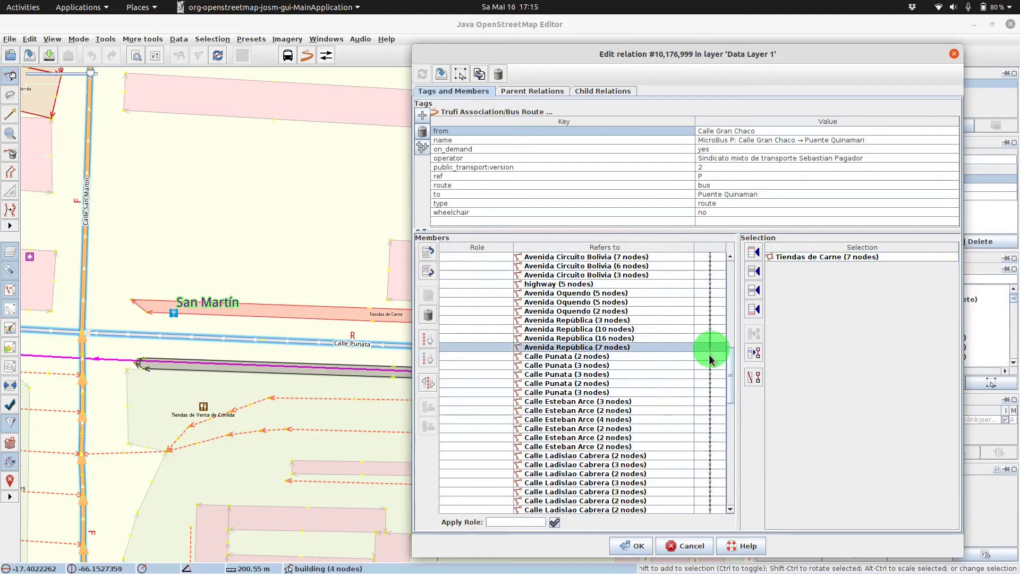
pyautogui.click(712, 354)
pyautogui.click(712, 354)
pyautogui.click(622, 358)
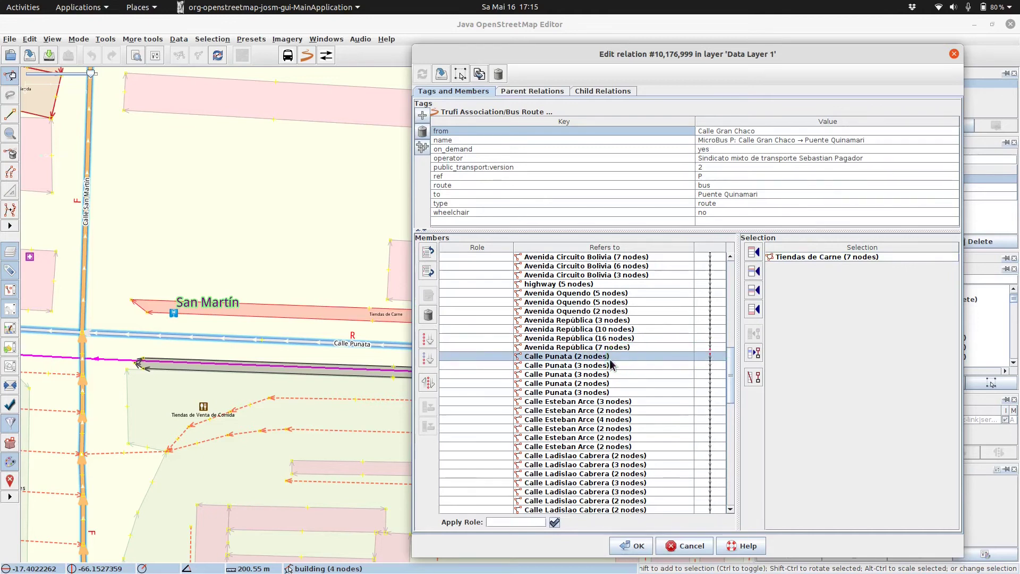
pyautogui.click(609, 355)
pyautogui.click(615, 349)
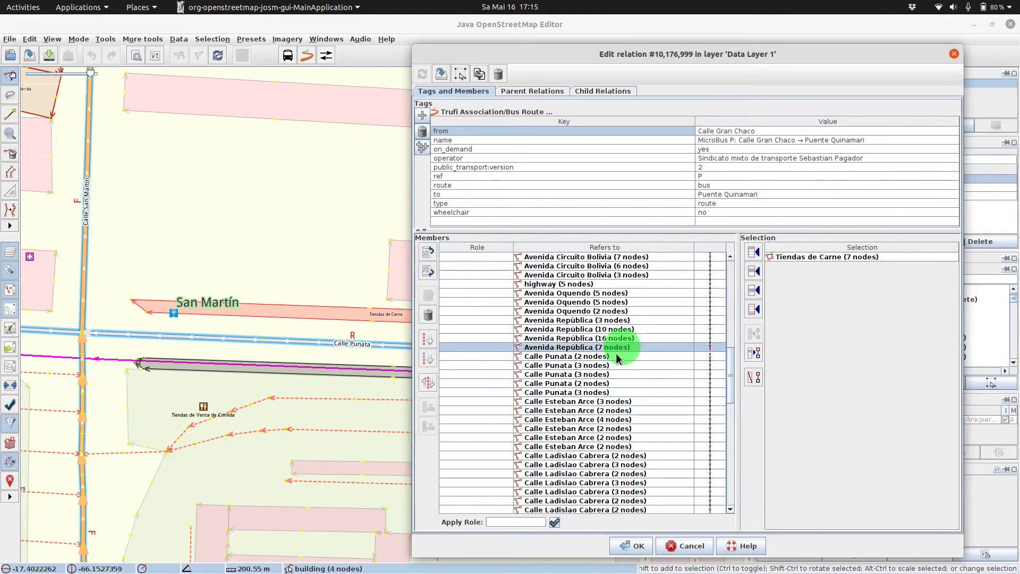
pyautogui.click(618, 353)
# - Zoom the map to the Avenida República (7 nodes) member
pyautogui.click(618, 348)
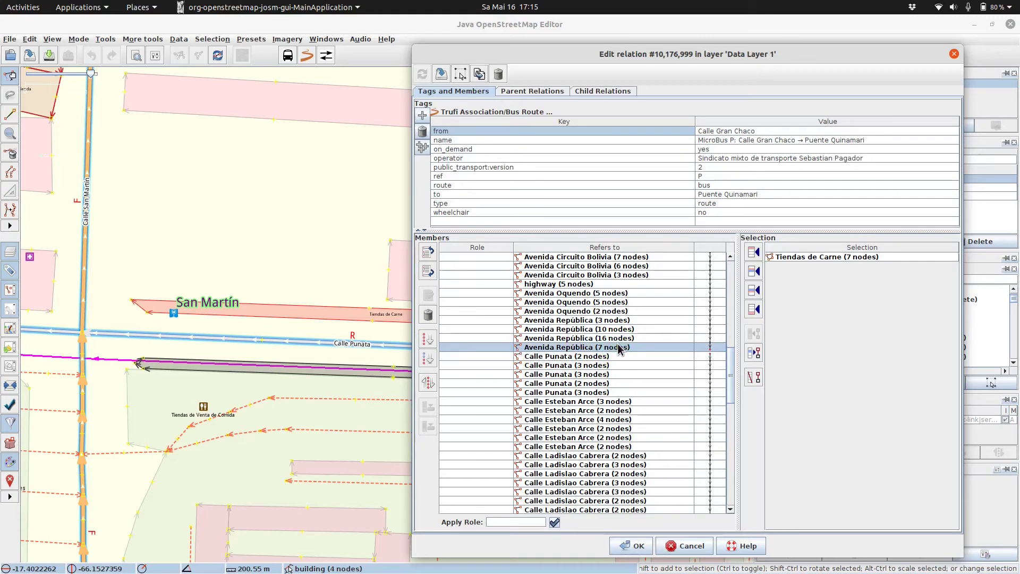
pyautogui.click(620, 352)
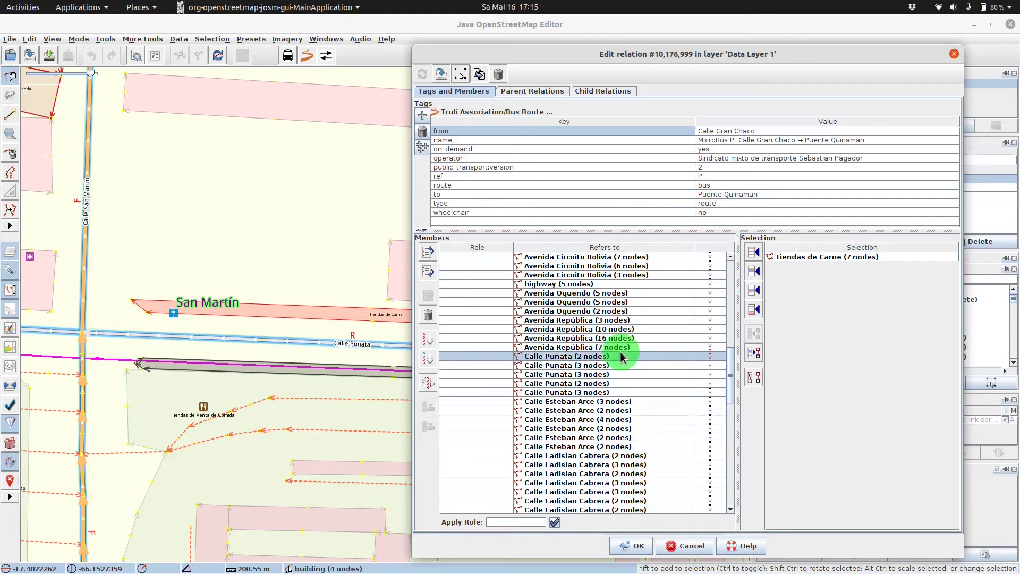
pyautogui.click(623, 350)
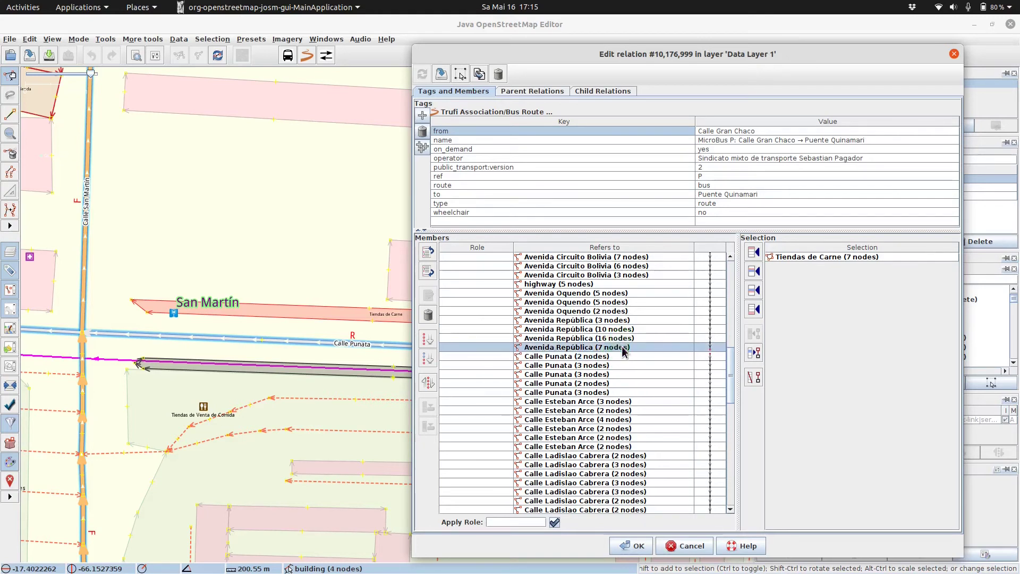
pyautogui.rightClick(624, 351)
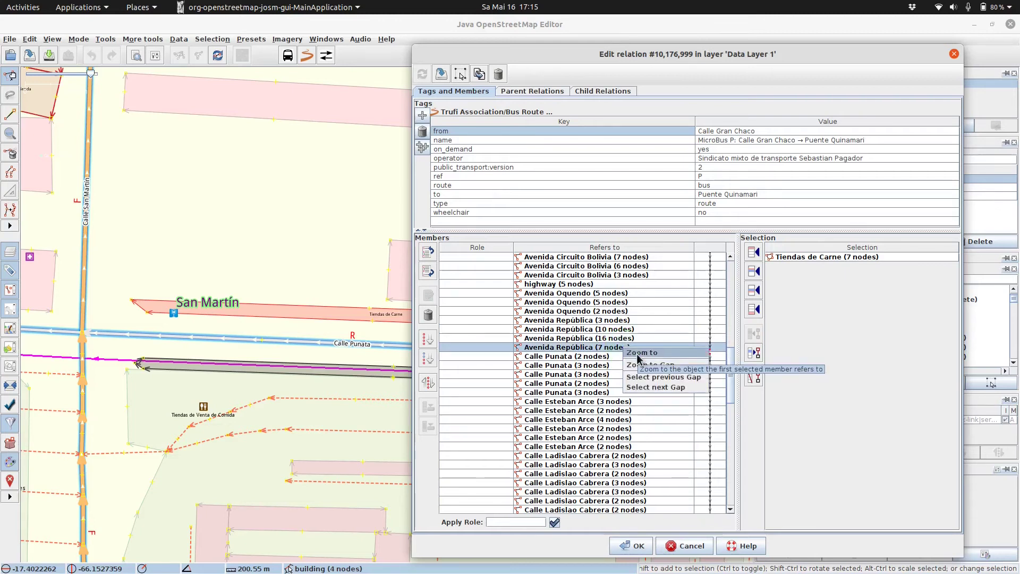
pyautogui.click(640, 352)
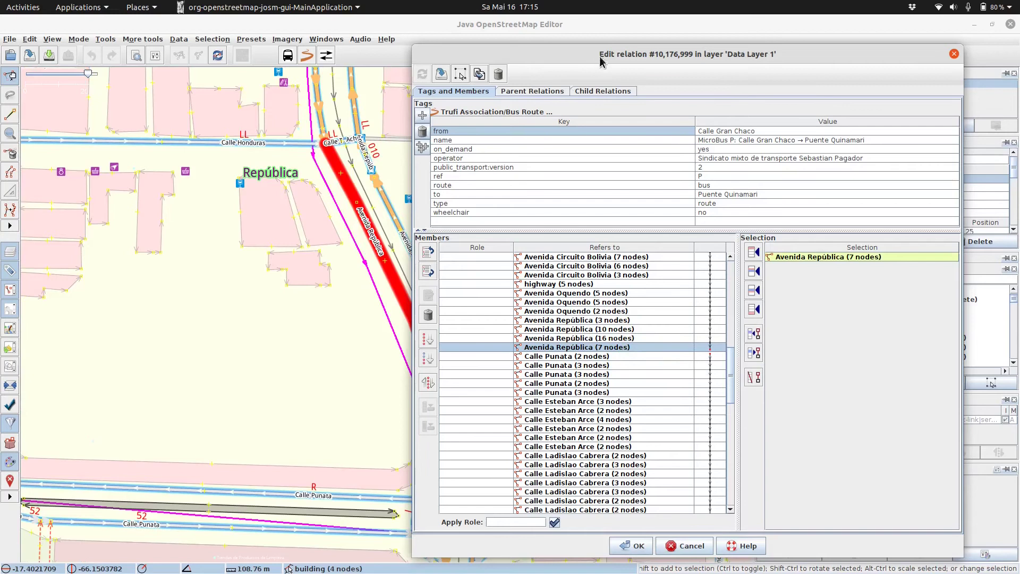
pyautogui.moveTo(600, 62); pyautogui.dragTo(708, 35)
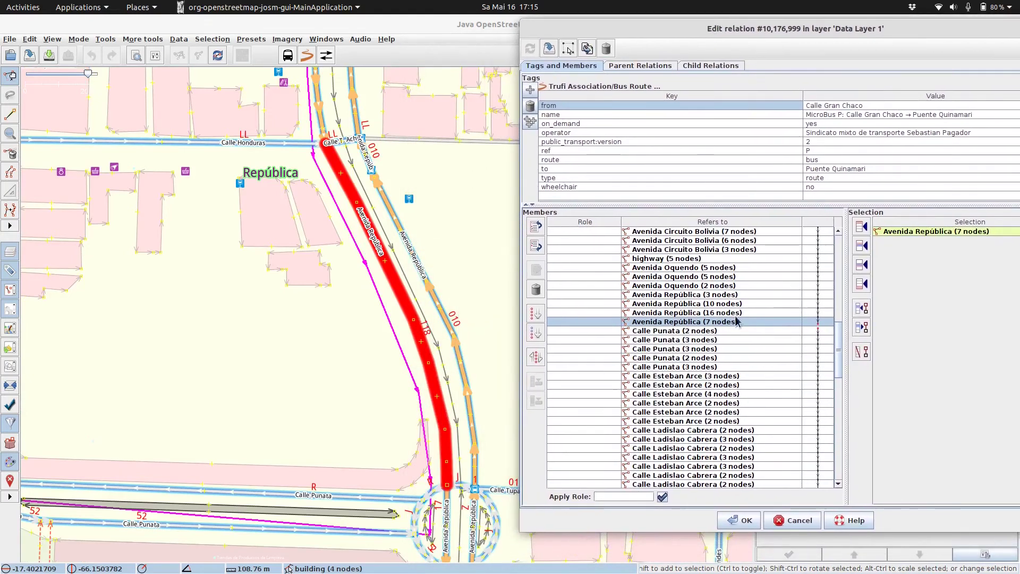
# - Zoom the map to the Calle Punata (2 nodes) member
pyautogui.click(732, 332)
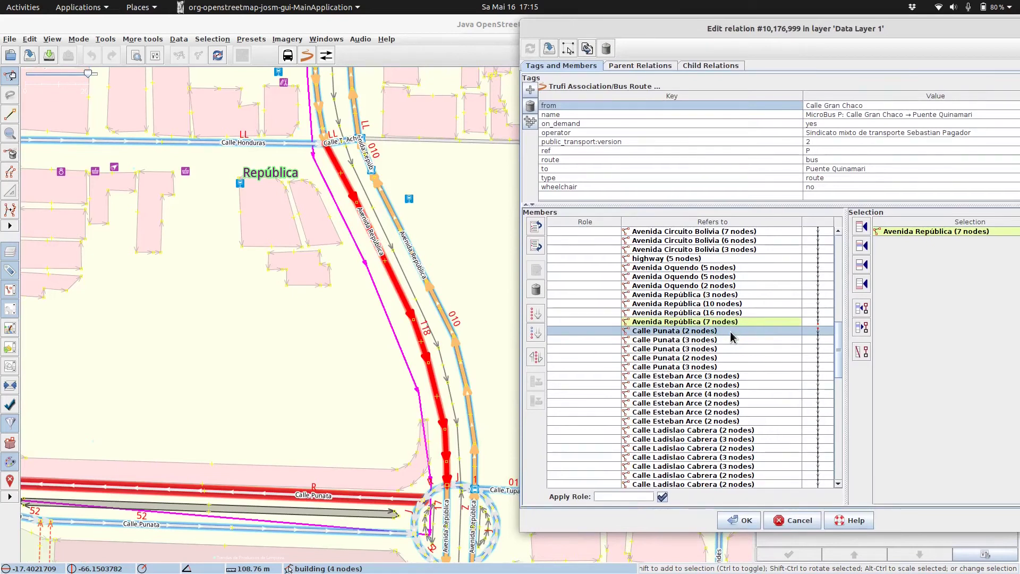
pyautogui.rightClick(732, 336)
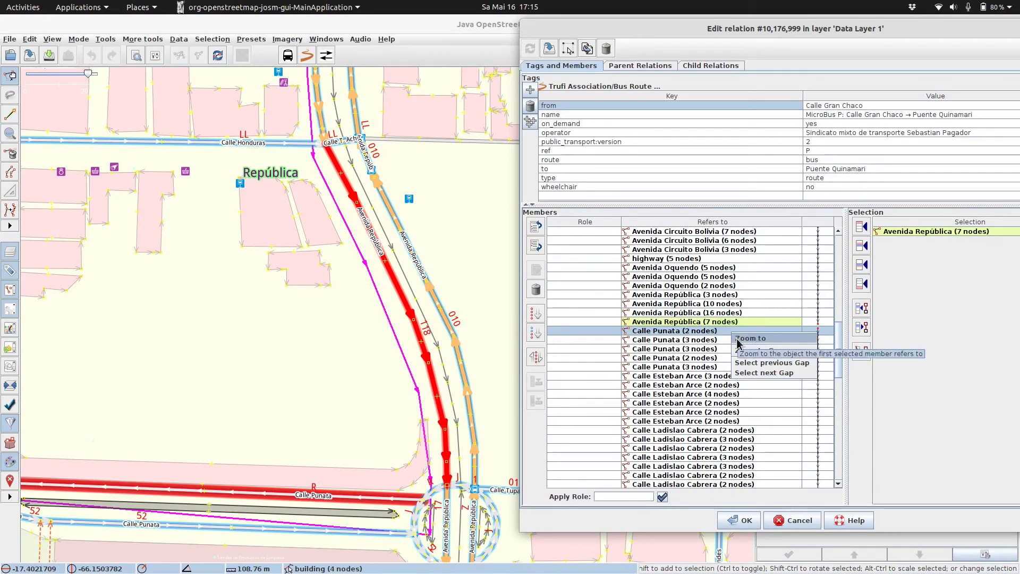
pyautogui.click(738, 339)
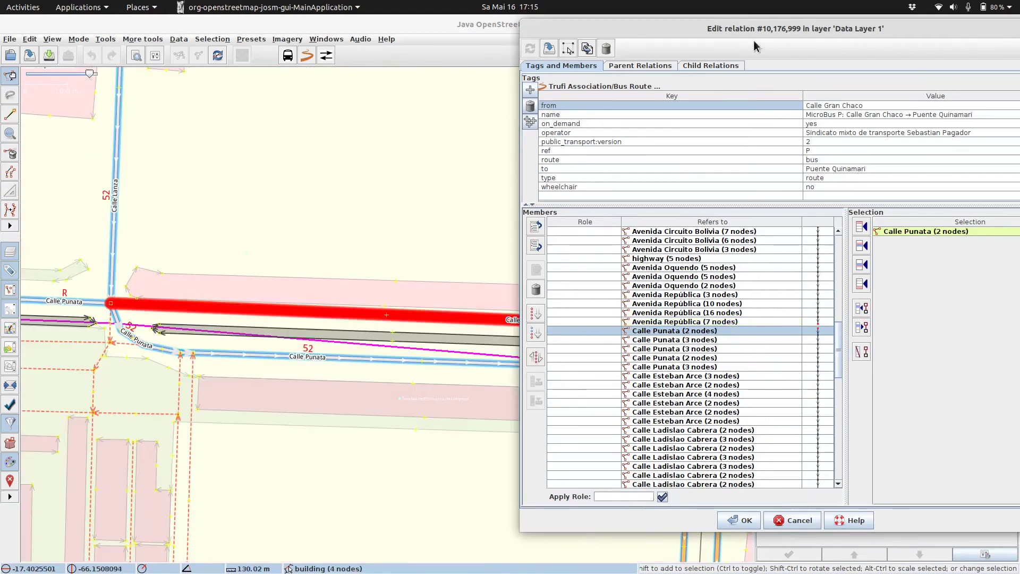
# - Select the short roundabout way linking Calle Punata and Avenida República on the map
pyautogui.moveTo(763, 27); pyautogui.dragTo(250, 173)
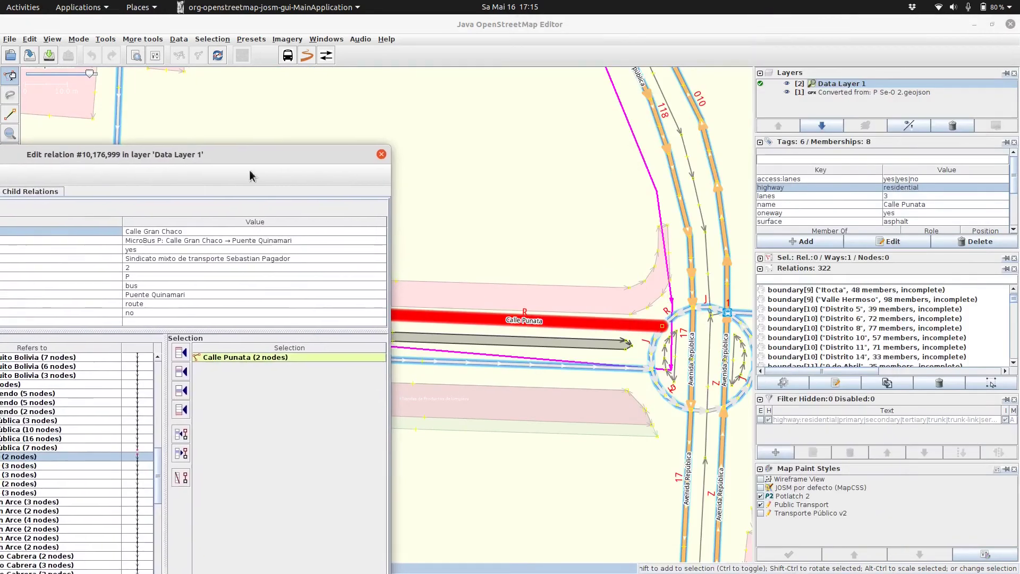
pyautogui.click(691, 267)
pyautogui.click(641, 325)
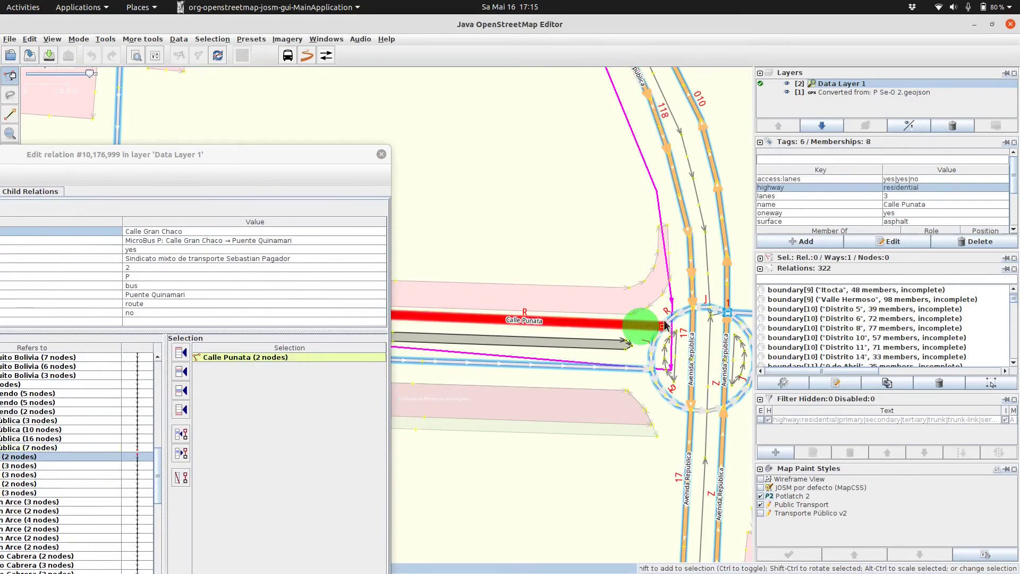
pyautogui.click(687, 279)
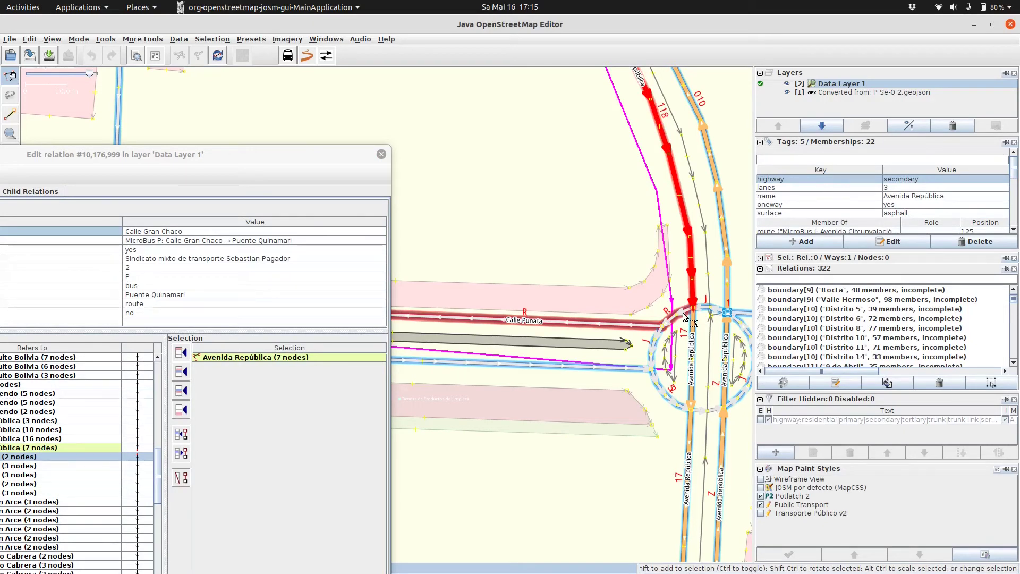
pyautogui.click(683, 317)
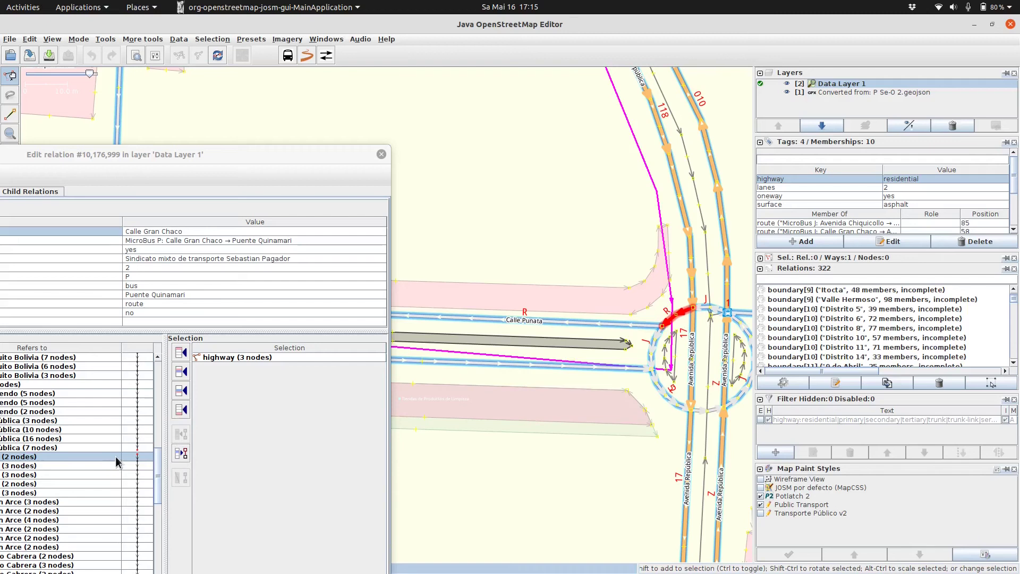
# - Add the roundabout way to the route members, then delete the misplaced roundabout member
pyautogui.moveTo(116, 456)
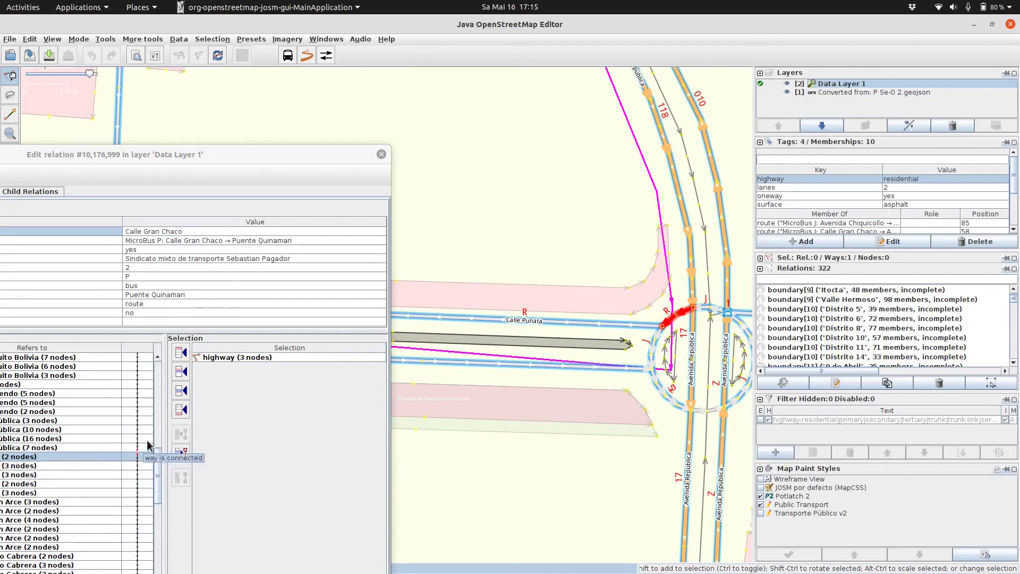
pyautogui.click(184, 393)
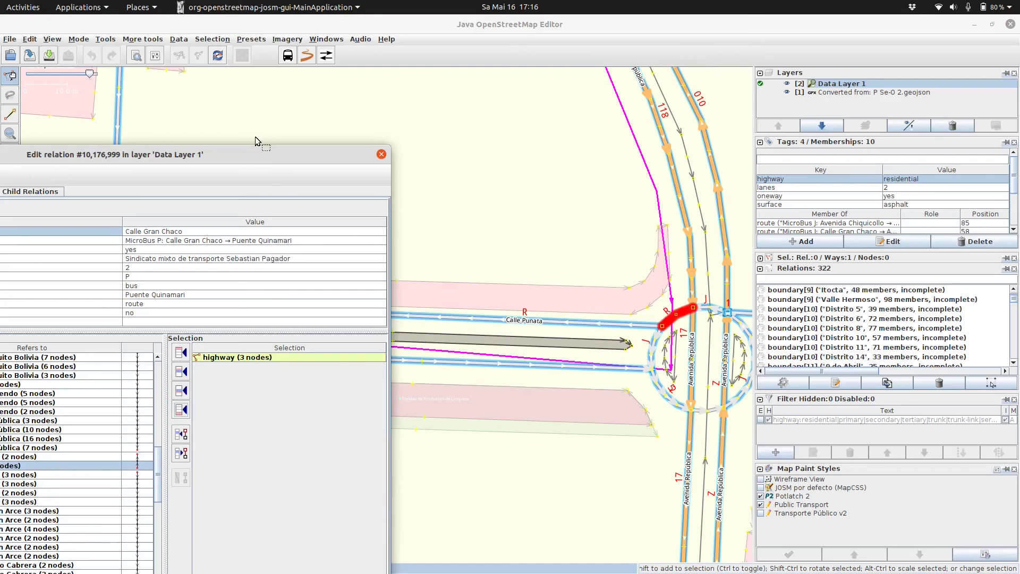
pyautogui.moveTo(253, 160); pyautogui.dragTo(396, 154)
pyautogui.click(389, 334)
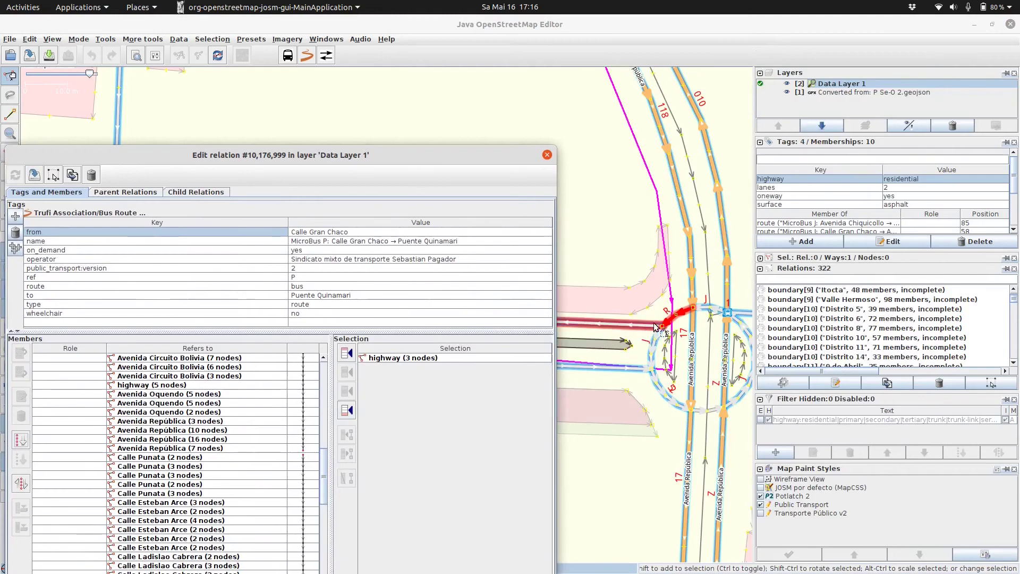
# - Add the short roundabout way to route P's members directly before the Calle Punata (2 nodes) member
pyautogui.click(675, 322)
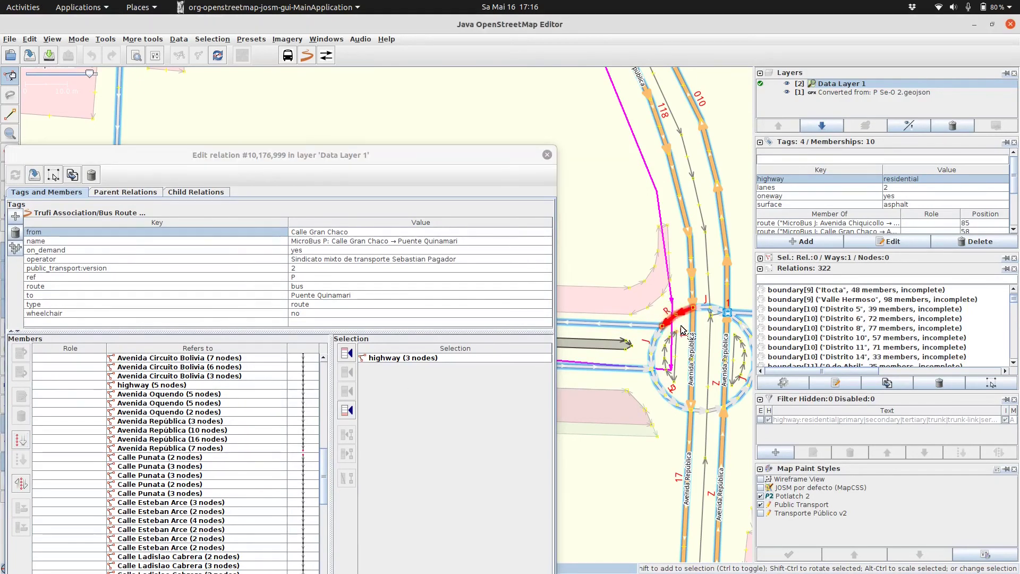
pyautogui.keyDown('ctrl'); pyautogui.click(675, 322); pyautogui.keyUp('ctrl')
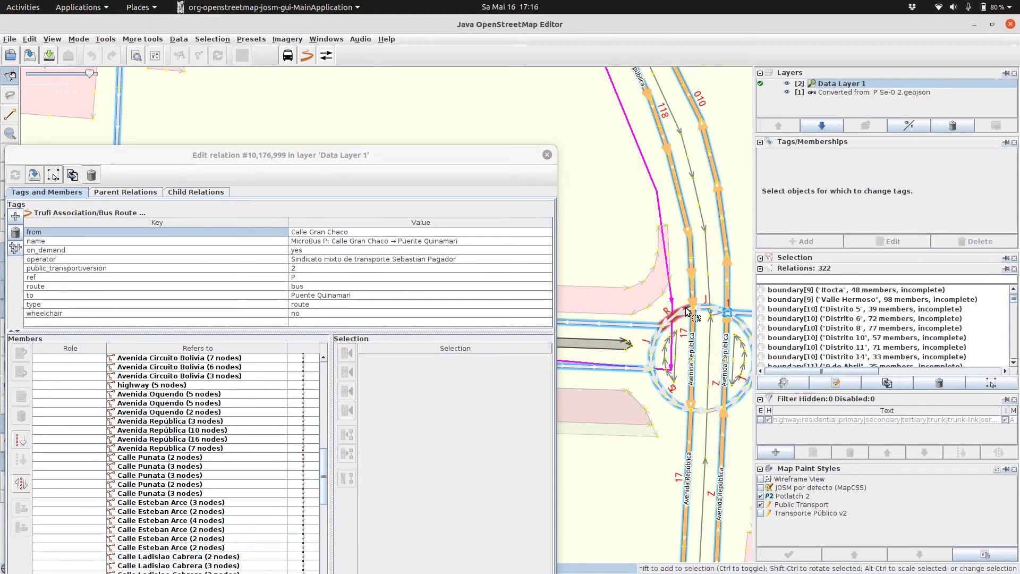
pyautogui.click(685, 313)
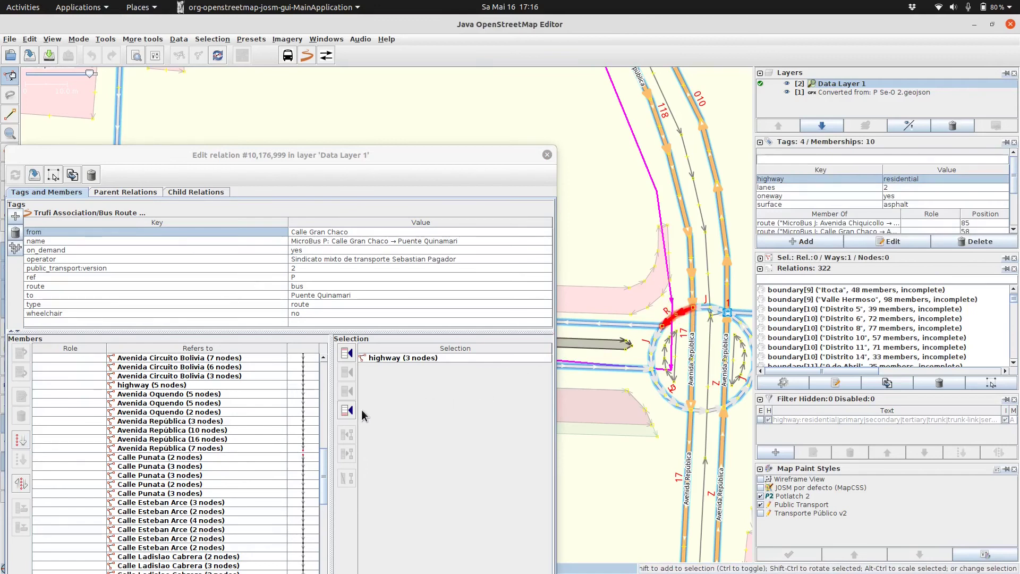
pyautogui.click(436, 367)
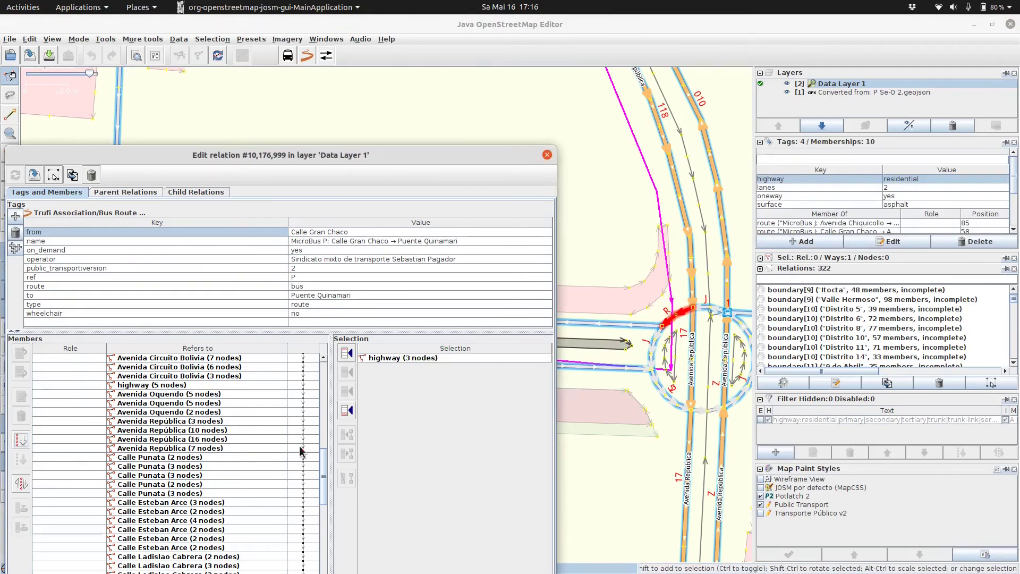
pyautogui.click(283, 457)
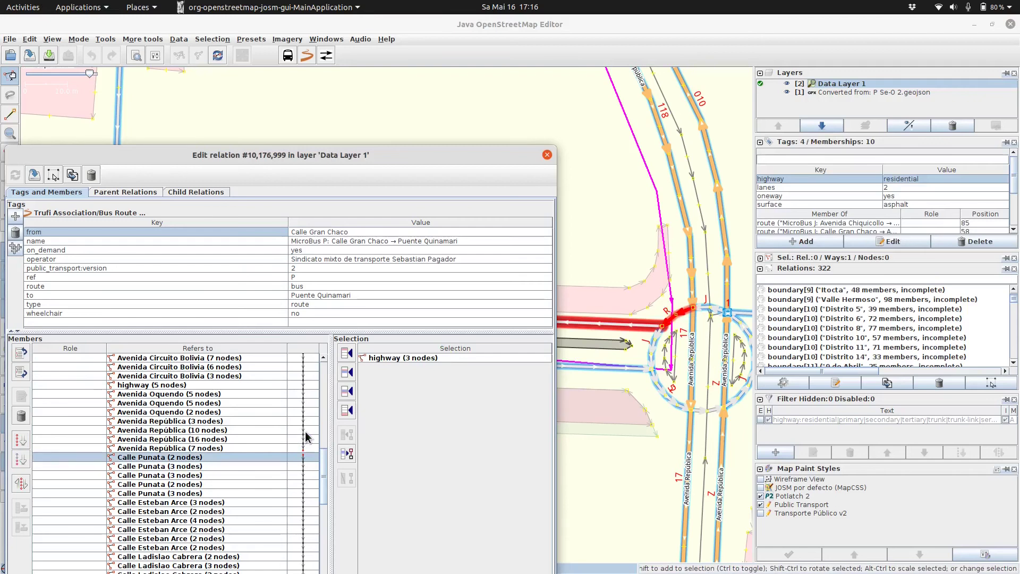
pyautogui.click(346, 372)
pyautogui.moveTo(439, 155); pyautogui.dragTo(665, 24)
pyautogui.scroll(-8, 529, 359)
pyautogui.scroll(15, 529, 359)
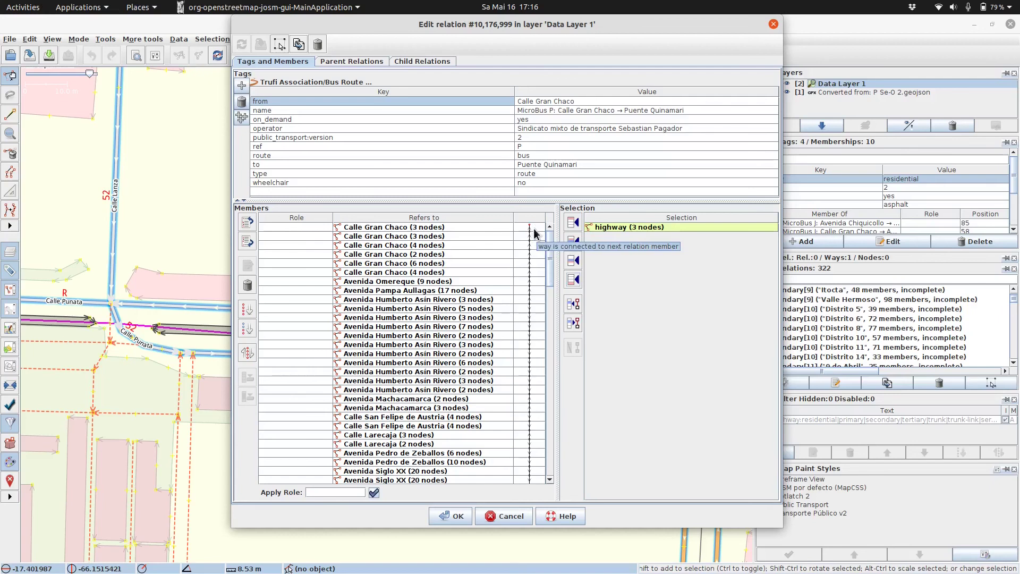
# - Review the updated member list for connectivity and confirm the relation editor with OK
pyautogui.moveTo(550, 255); pyautogui.dragTo(563, 482)
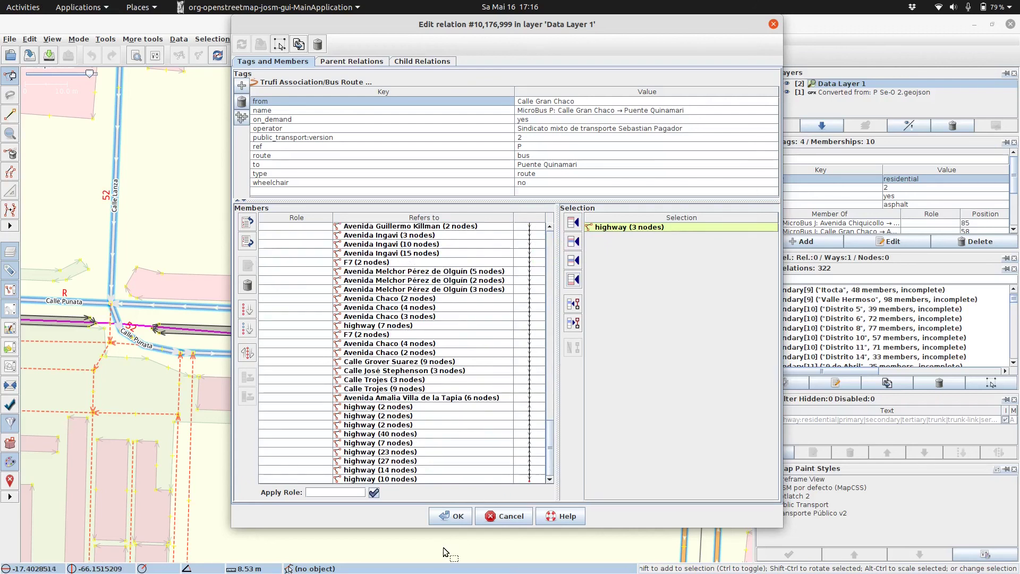
pyautogui.click(447, 521)
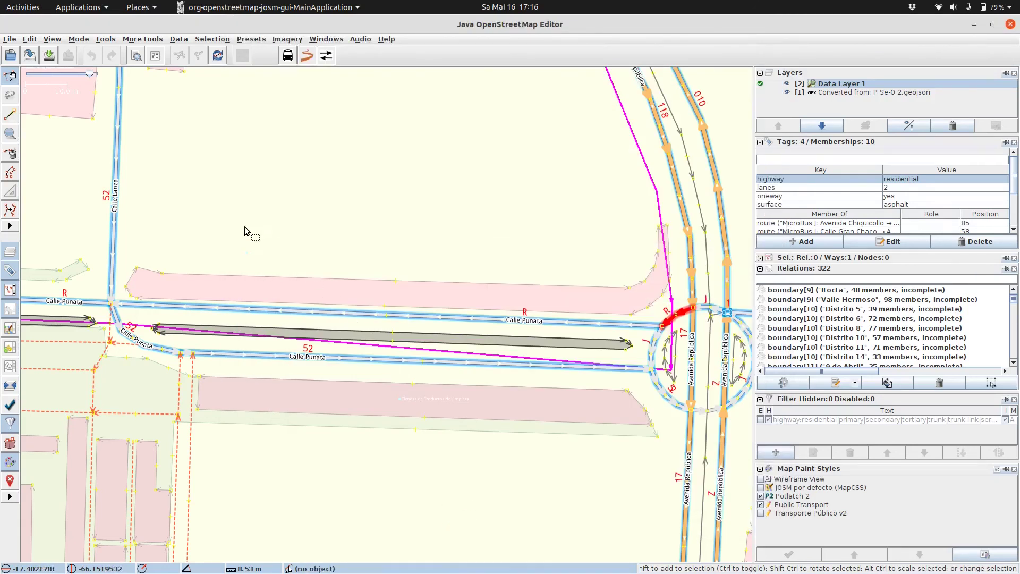